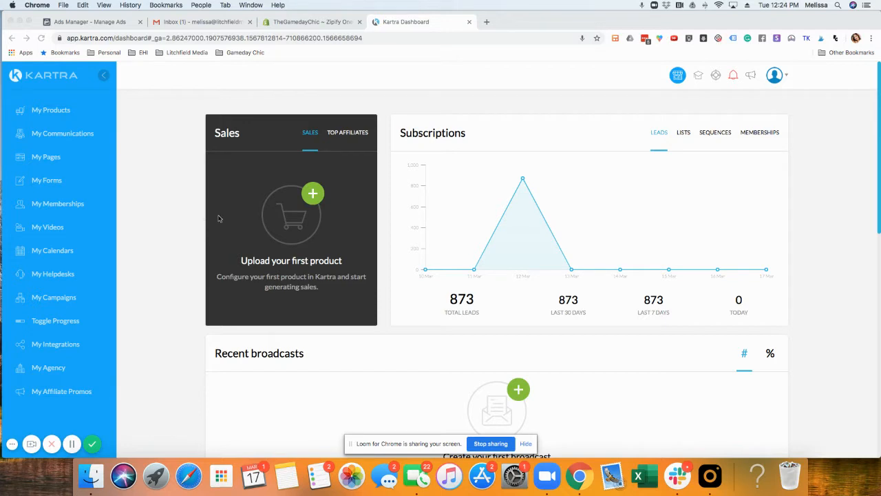
# Step: Show My Pages, listing the PRISM2 Prism Mobile and Desktop Preset Suite pages
pyautogui.click(45, 157)
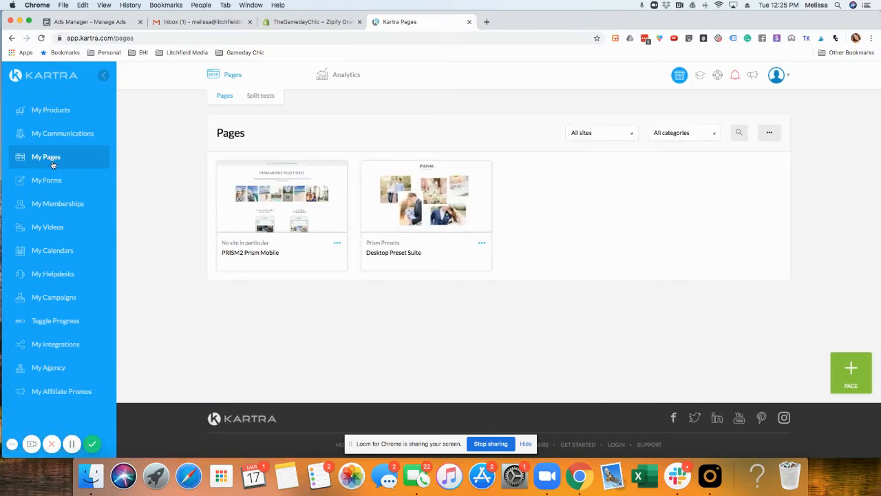
# Step: Rename the page from 'PRISM2 Prism Mobile' to 'Prism Mobile' and open it in the editor
pyautogui.click(338, 243)
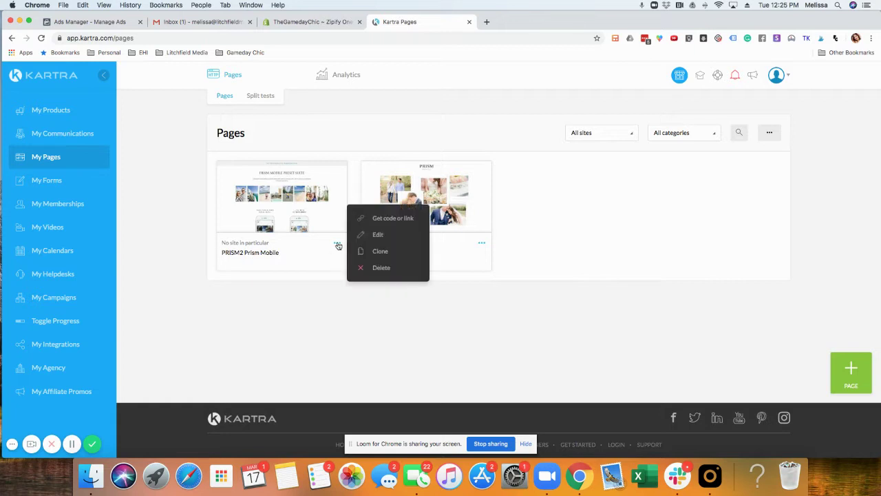
pyautogui.click(378, 235)
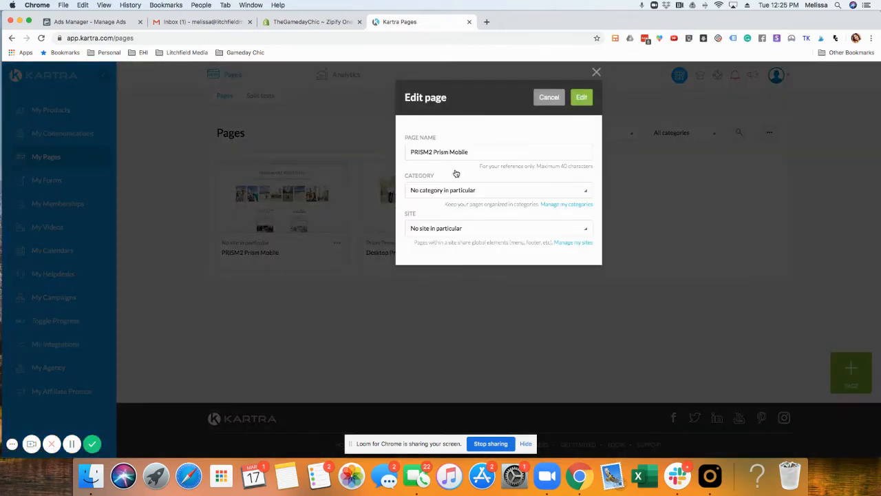
pyautogui.click(468, 152)
pyautogui.moveTo(434, 152); pyautogui.dragTo(409, 152)
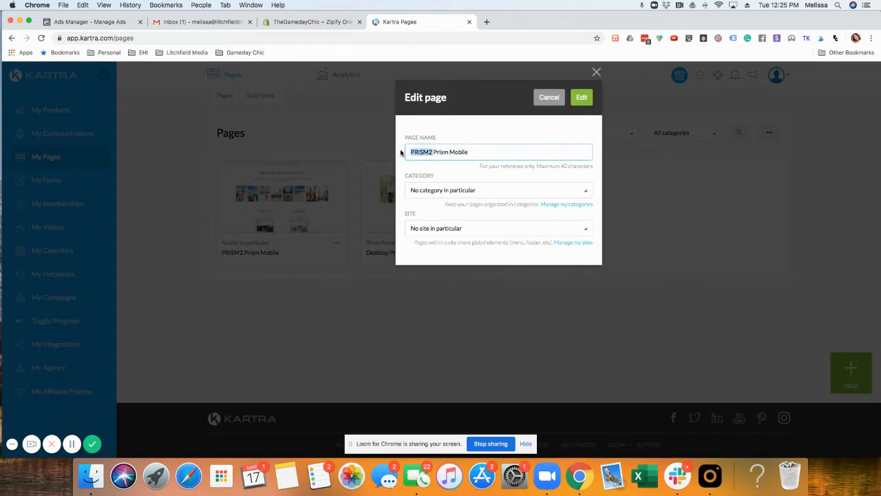
pyautogui.press('BackSpace')
pyautogui.click(580, 97)
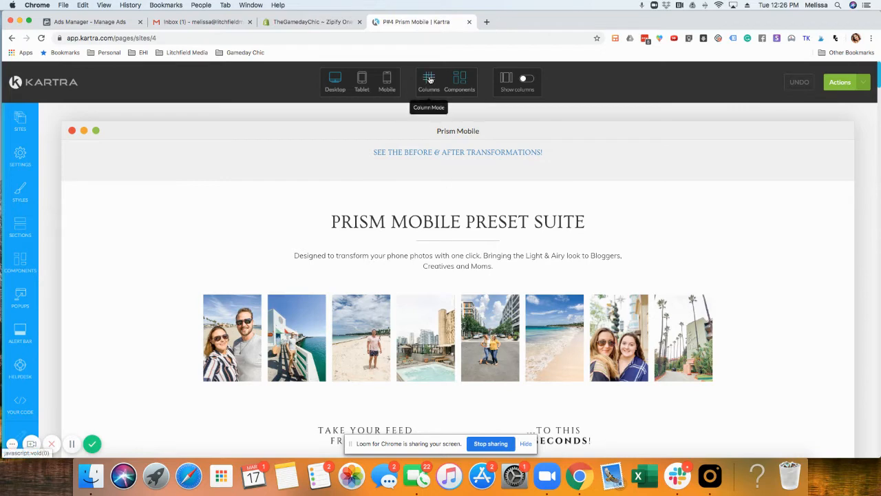
# Step: Try the builder's Columns mode, then switch to Components mode
pyautogui.click(431, 81)
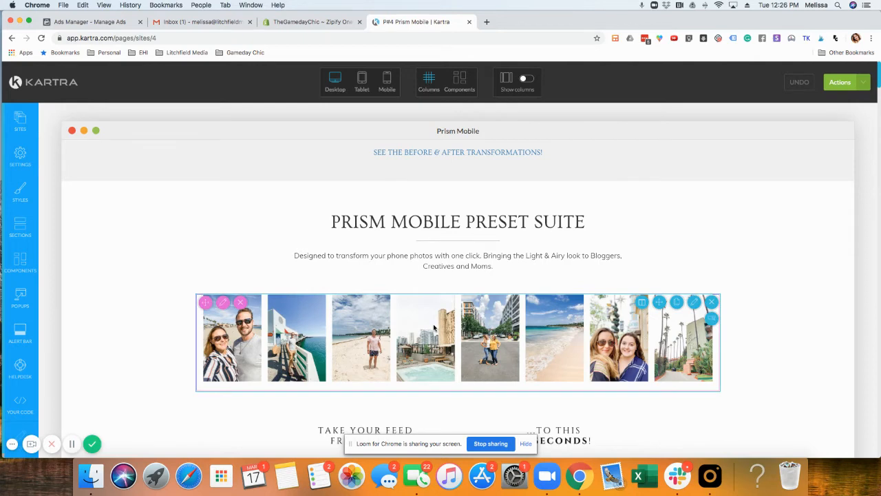
pyautogui.scroll(-3, 434, 328)
pyautogui.scroll(2, 379, 220)
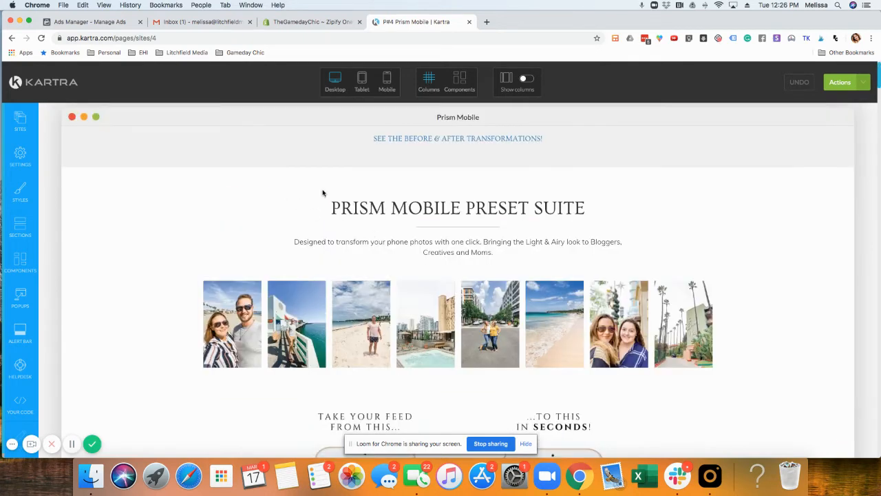
pyautogui.scroll(-3, 375, 229)
pyautogui.moveTo(435, 224)
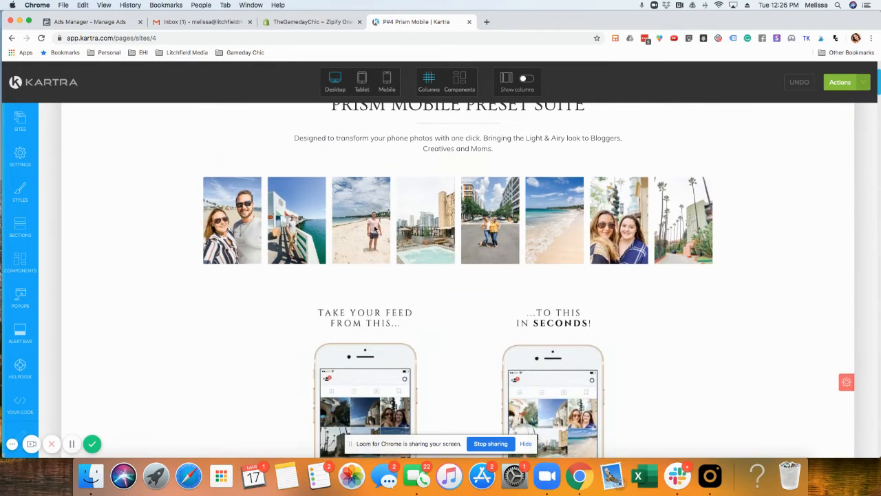
pyautogui.scroll(-3, 482, 241)
pyautogui.scroll(-1, 460, 260)
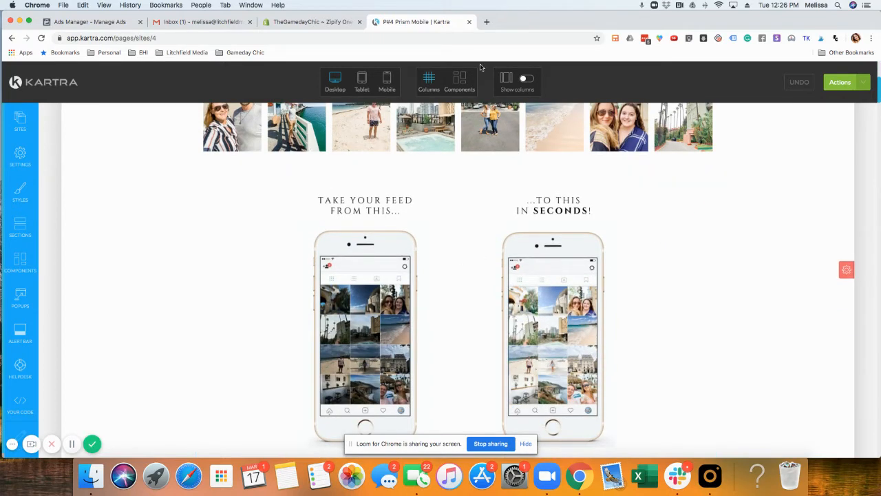
pyautogui.click(462, 82)
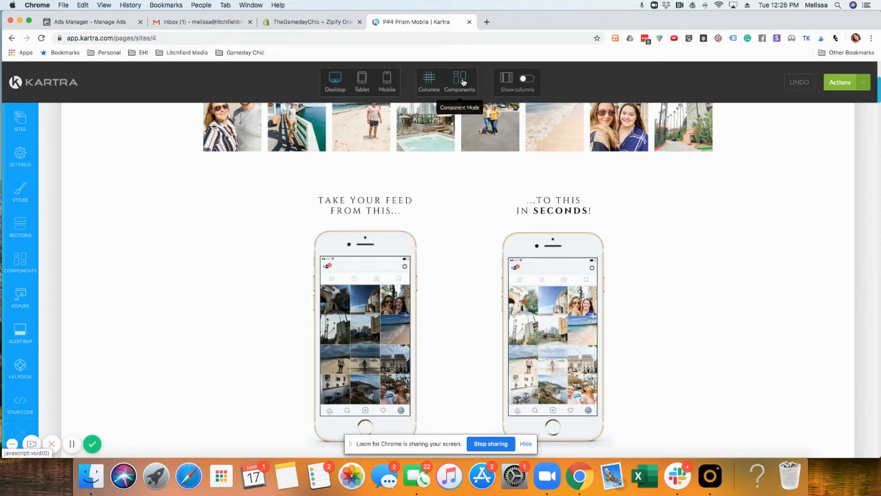
pyautogui.scroll(5, 565, 193)
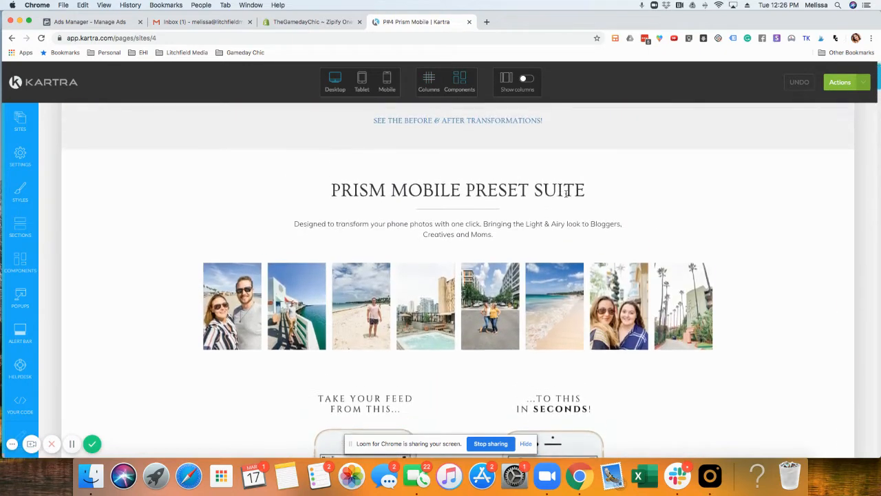
pyautogui.scroll(2, 565, 193)
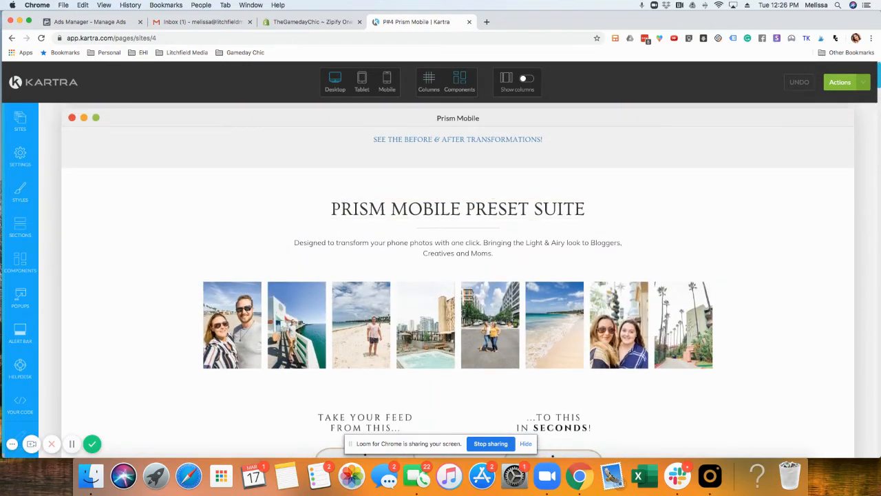
# Step: Remove the empty element below the PRISM MOBILE PRESET SUITE heading, keeping heading and description
pyautogui.click(497, 205)
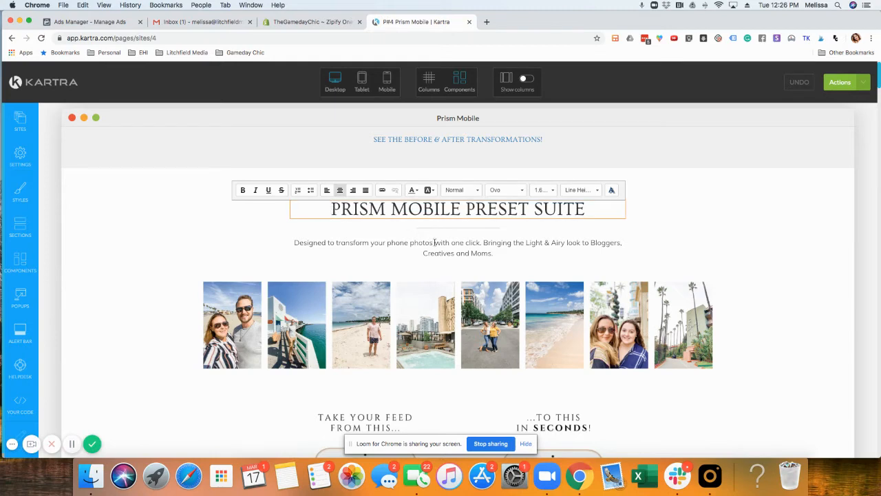
pyautogui.moveTo(445, 247)
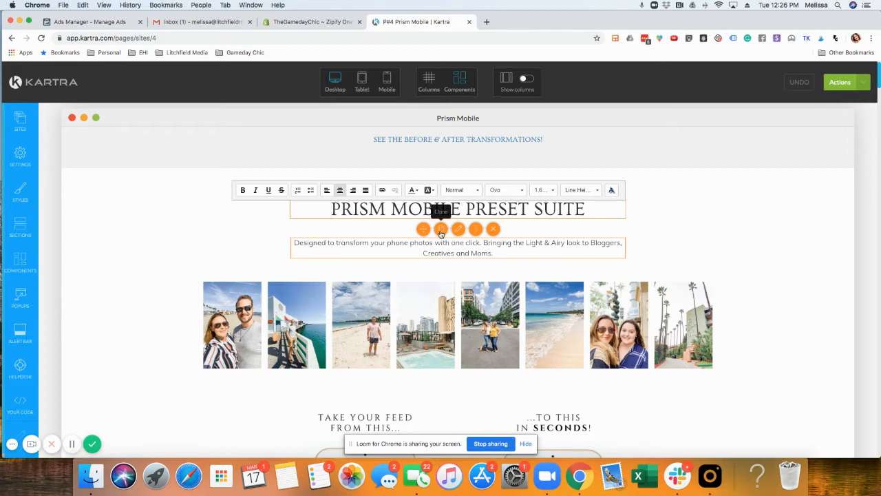
pyautogui.moveTo(423, 229); pyautogui.dragTo(422, 234)
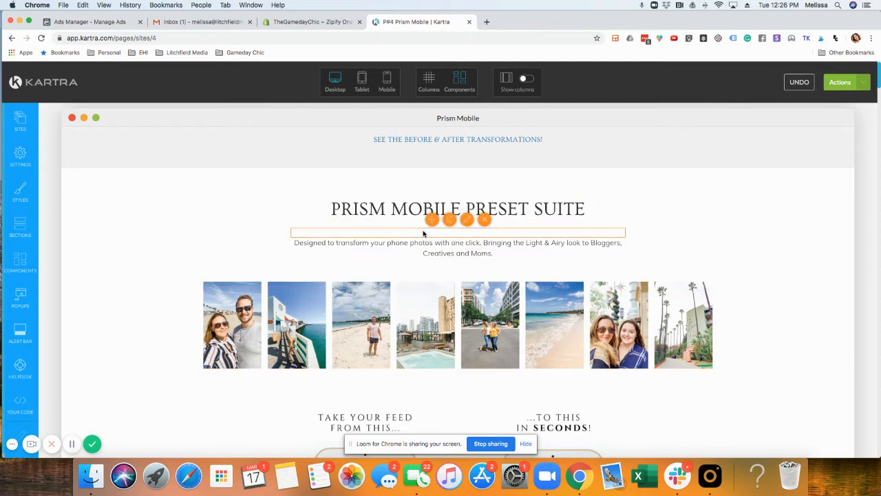
pyautogui.click(481, 221)
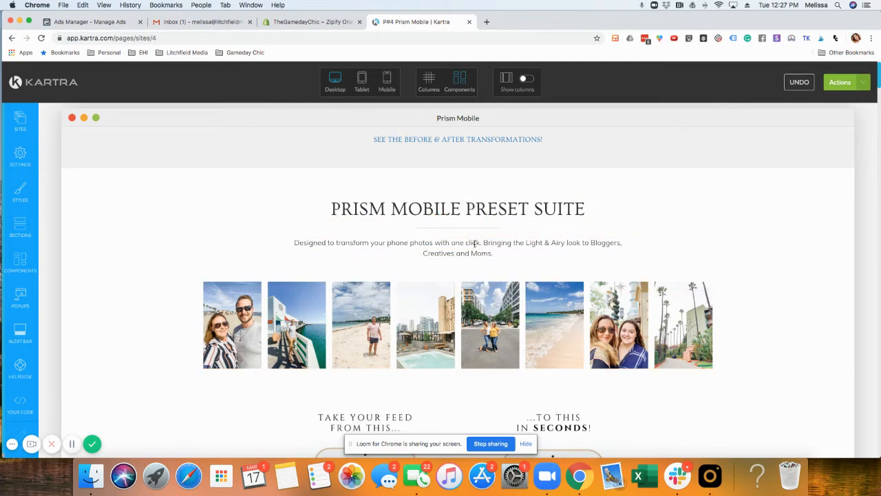
pyautogui.moveTo(296, 244); pyautogui.dragTo(325, 243)
# Step: Review the heading's Line Height and Font Size options without changing them
pyautogui.click(476, 208)
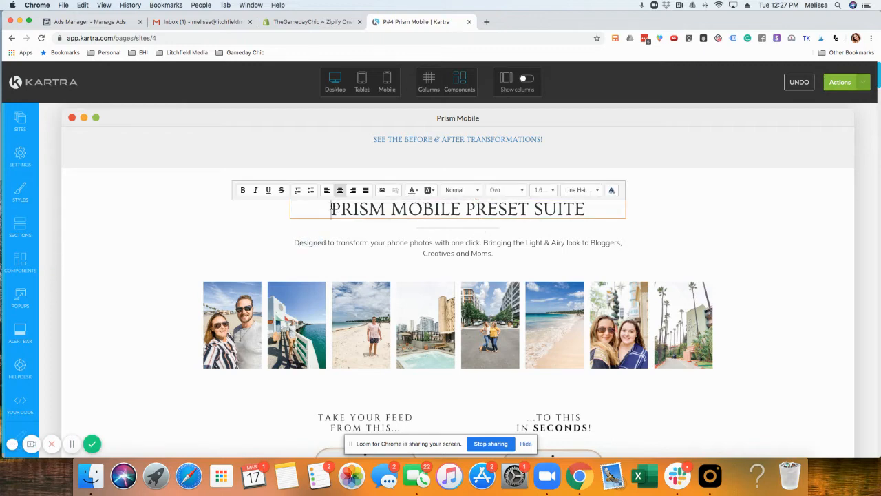
pyautogui.moveTo(331, 209); pyautogui.dragTo(589, 211)
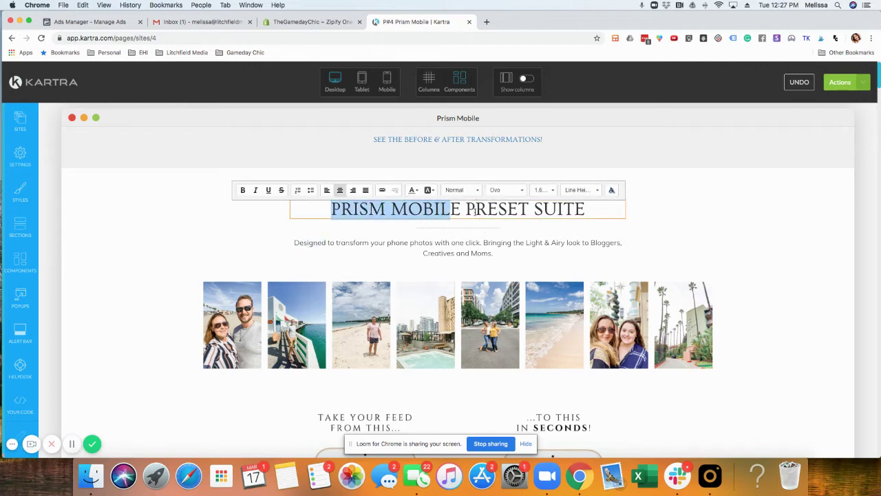
pyautogui.click(575, 190)
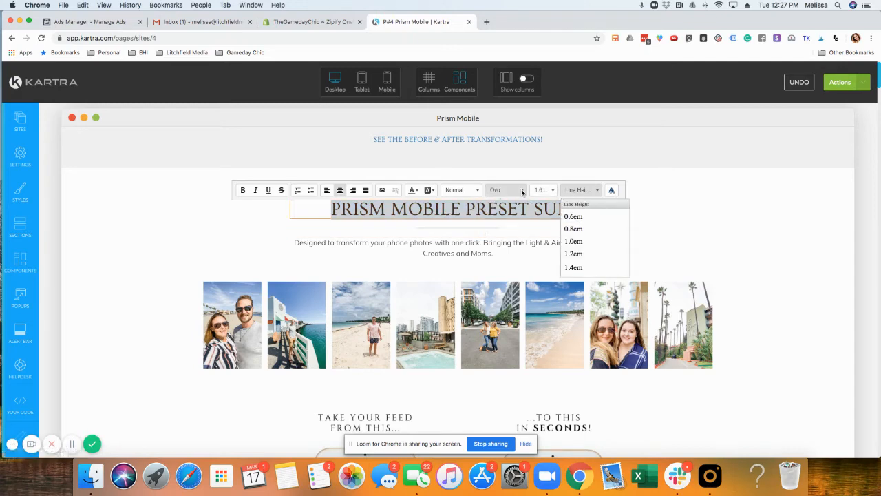
pyautogui.click(542, 190)
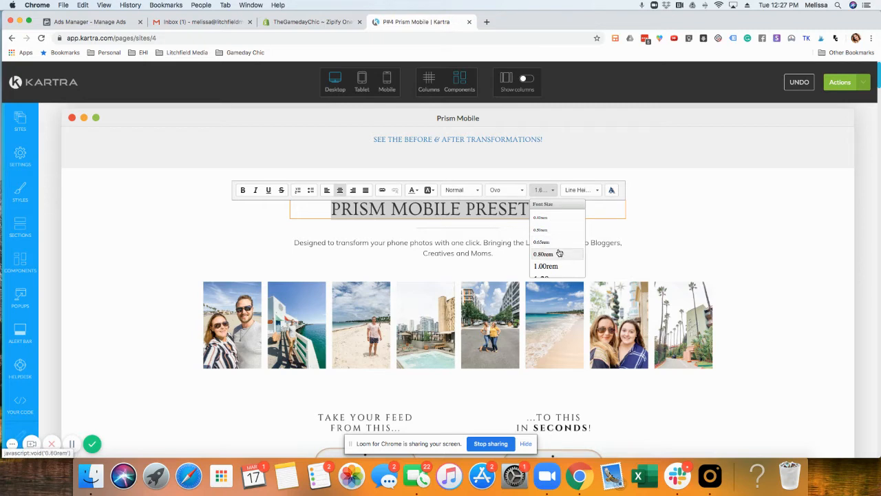
pyautogui.click(581, 190)
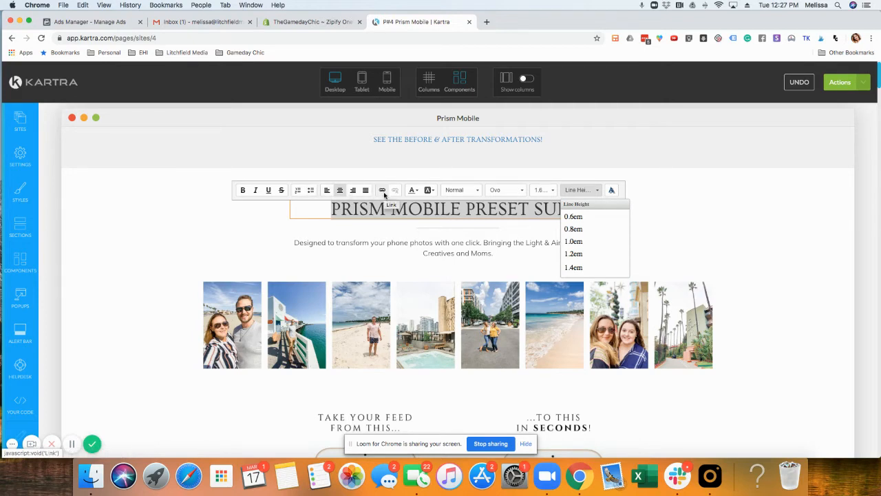
pyautogui.click(214, 206)
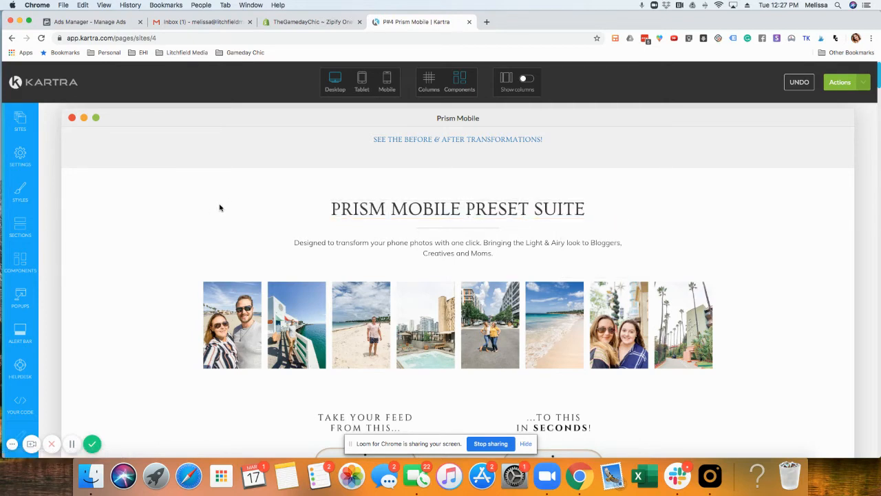
pyautogui.scroll(-3, 220, 206)
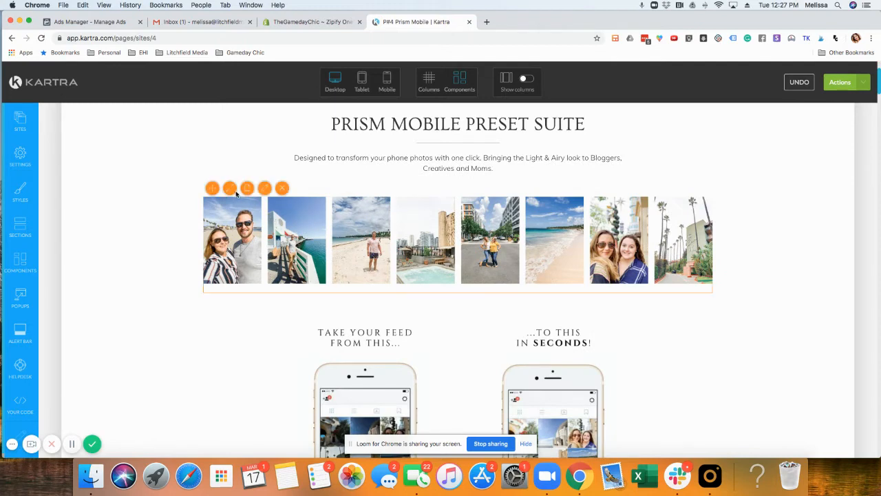
# Step: Review the photo row image's link and animation effect settings, leaving both unset
pyautogui.moveTo(458, 325)
pyautogui.click(265, 188)
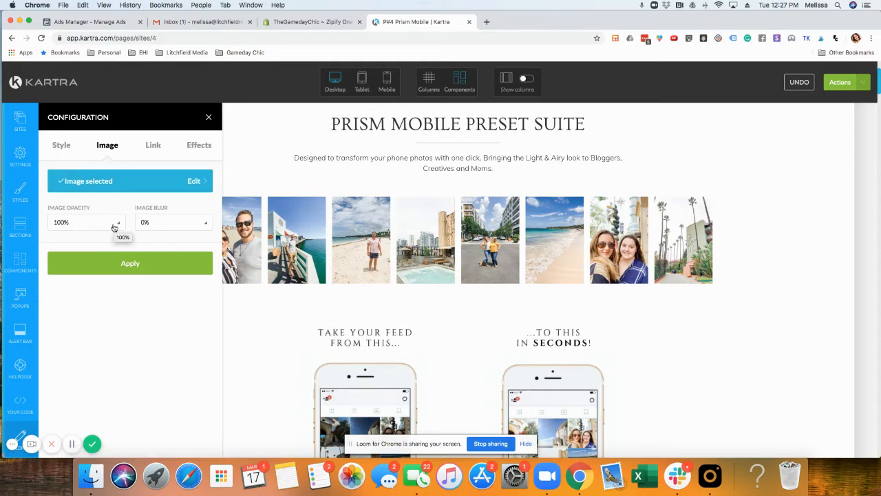
pyautogui.click(153, 145)
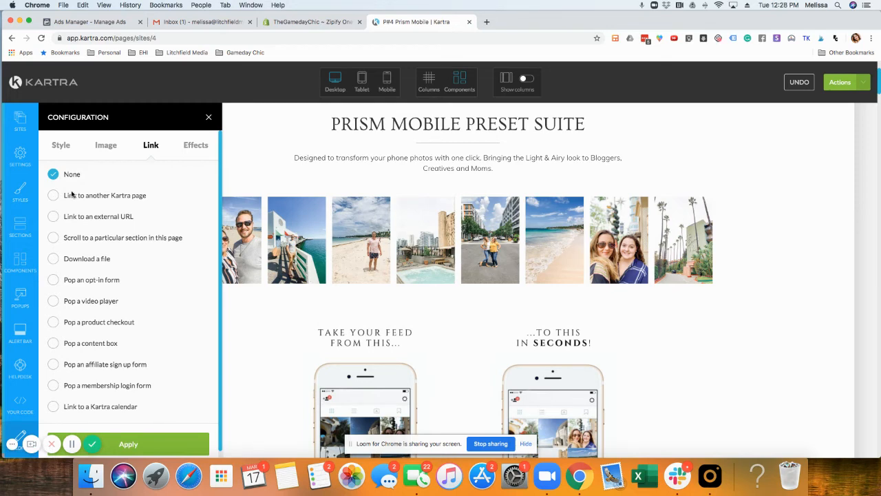
pyautogui.click(195, 145)
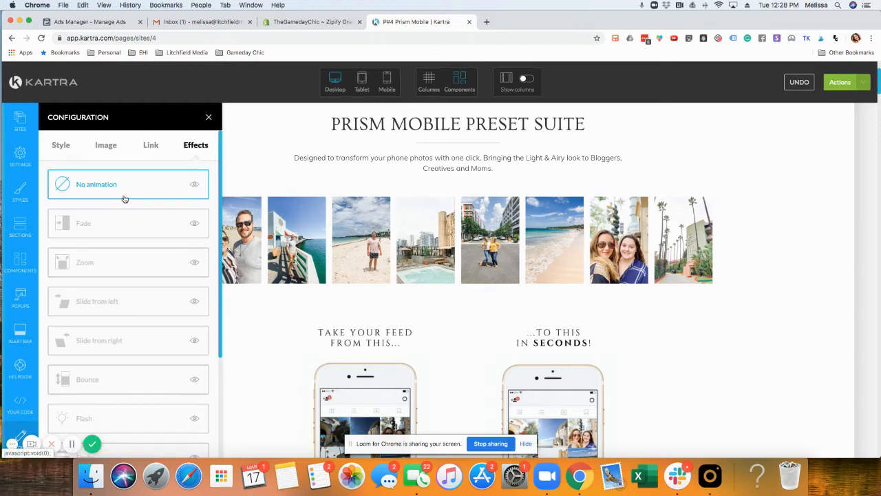
pyautogui.click(209, 117)
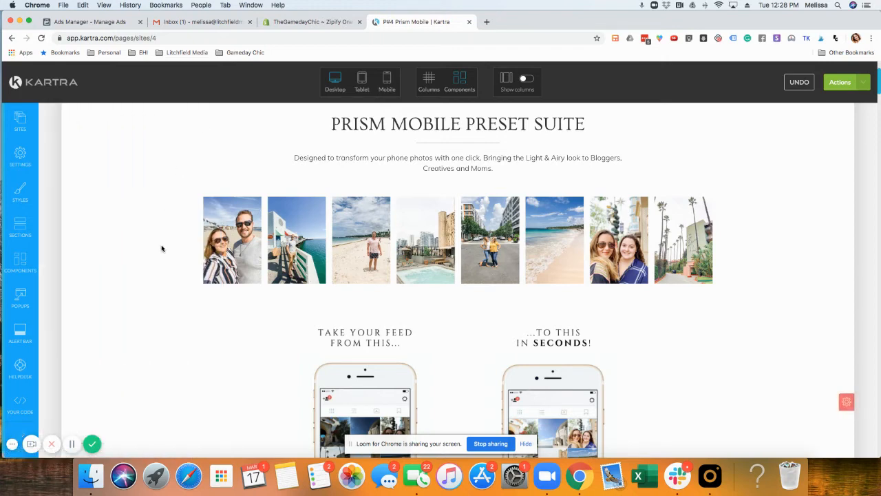
pyautogui.scroll(-3, 162, 248)
pyautogui.scroll(-3, 163, 248)
pyautogui.scroll(-2, 355, 222)
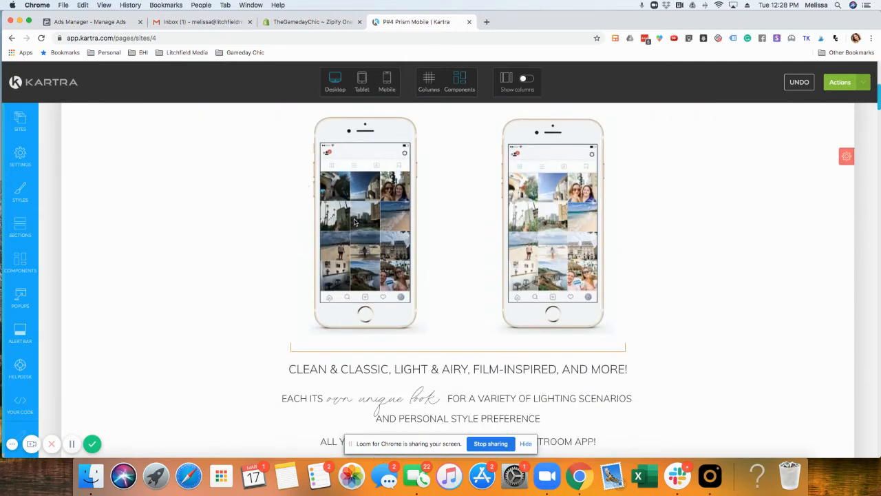
pyautogui.scroll(3, 355, 222)
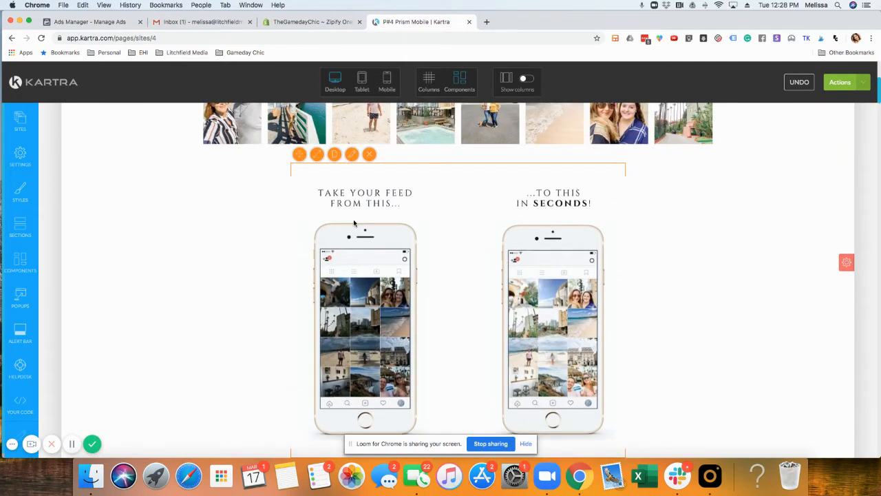
pyautogui.click(352, 155)
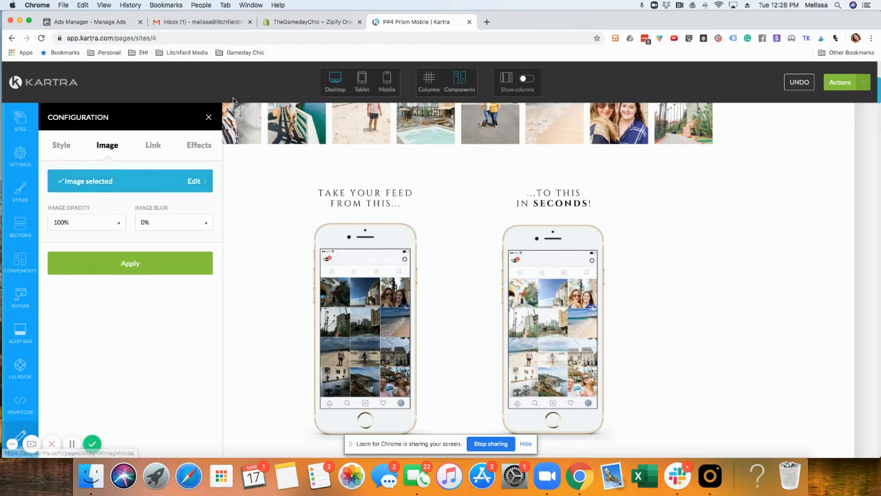
pyautogui.click(208, 117)
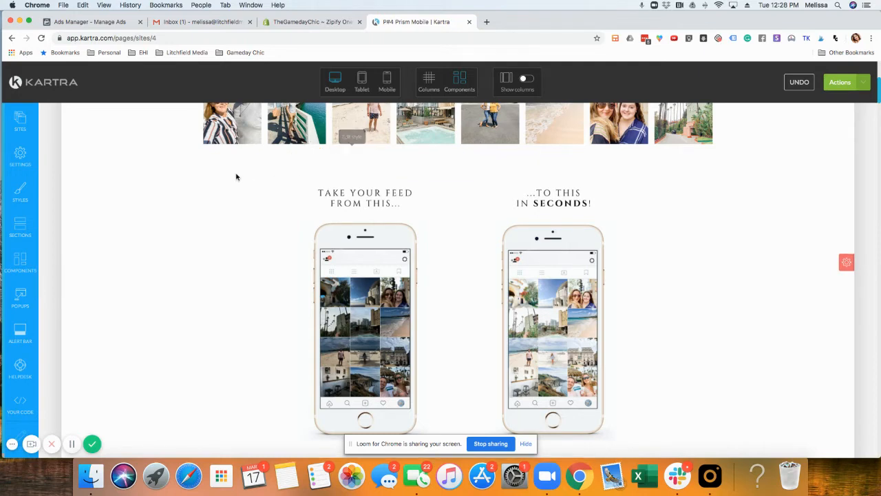
pyautogui.scroll(-5, 229, 176)
pyautogui.scroll(-5, 229, 177)
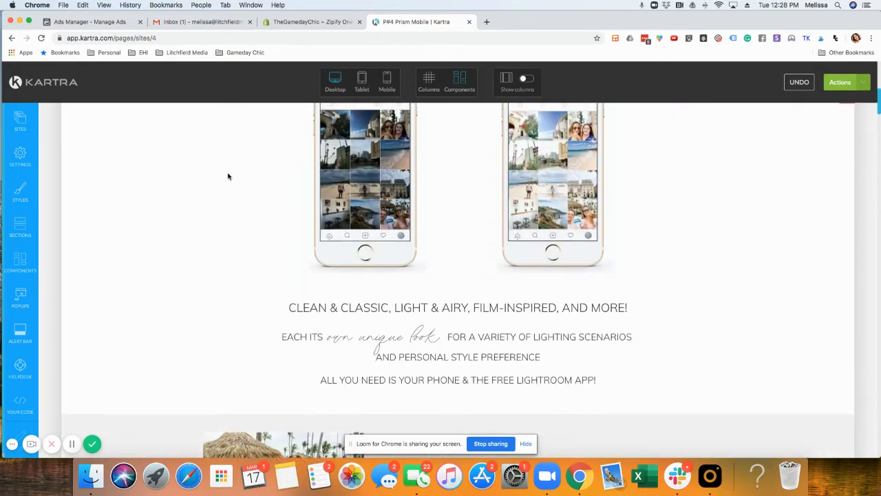
pyautogui.scroll(5, 228, 176)
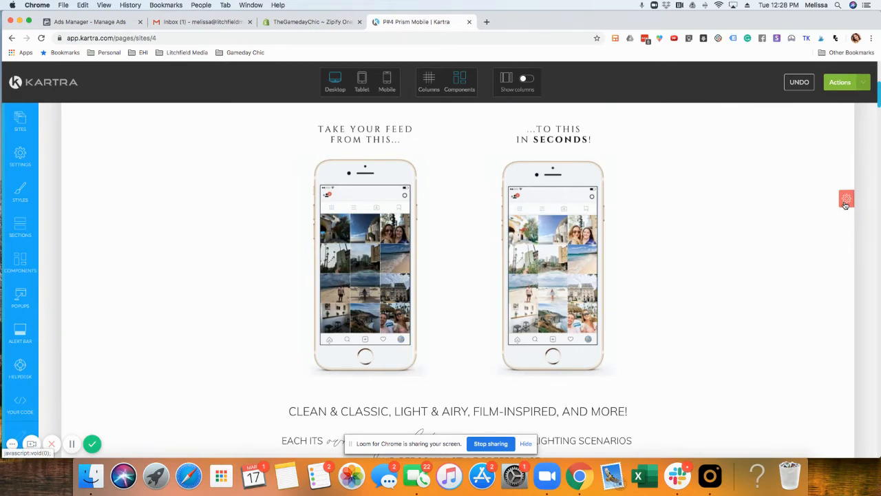
pyautogui.scroll(3, 792, 193)
pyautogui.scroll(-4, 821, 197)
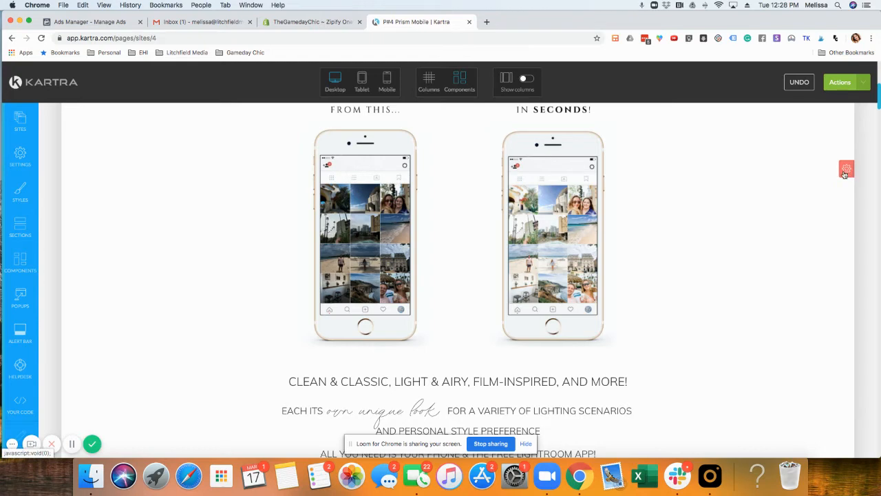
# Step: Save the phone mockup section to favorite blocks
pyautogui.click(846, 172)
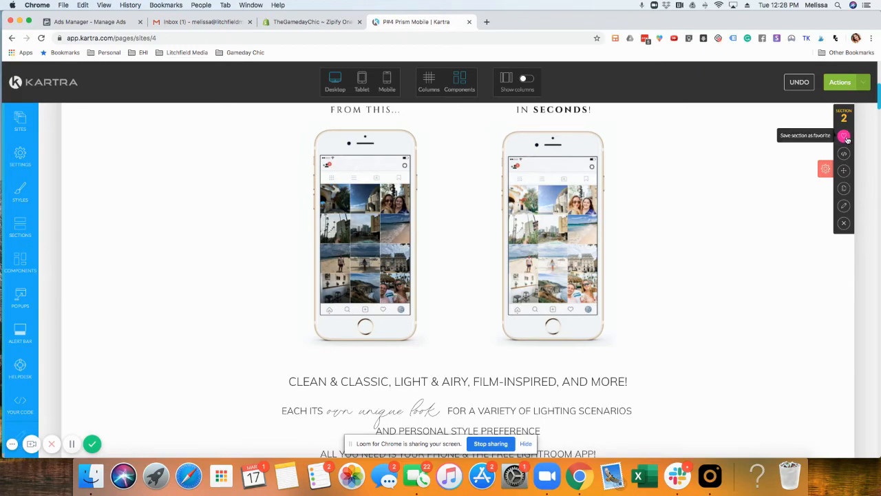
pyautogui.click(846, 137)
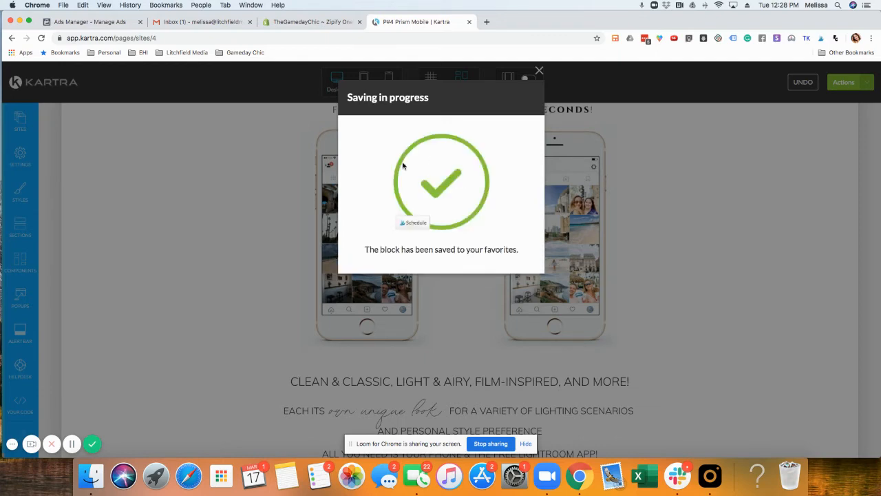
pyautogui.click(540, 70)
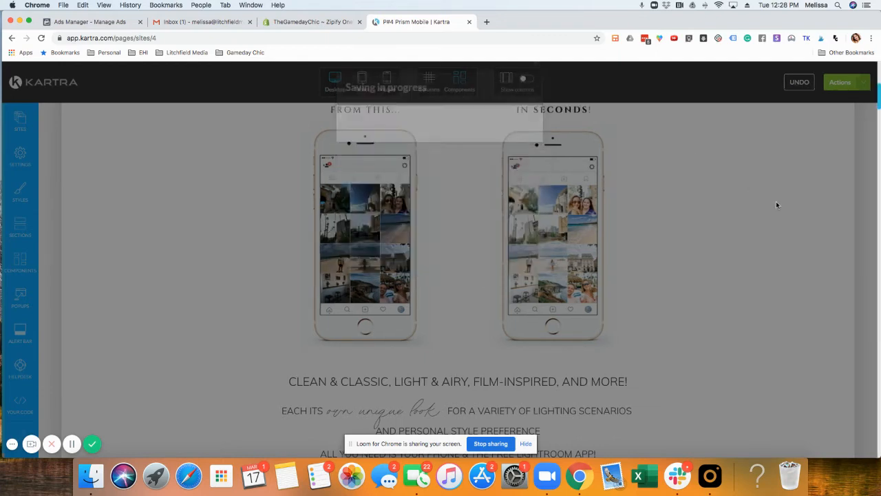
pyautogui.scroll(3, 707, 222)
pyautogui.scroll(5, 758, 211)
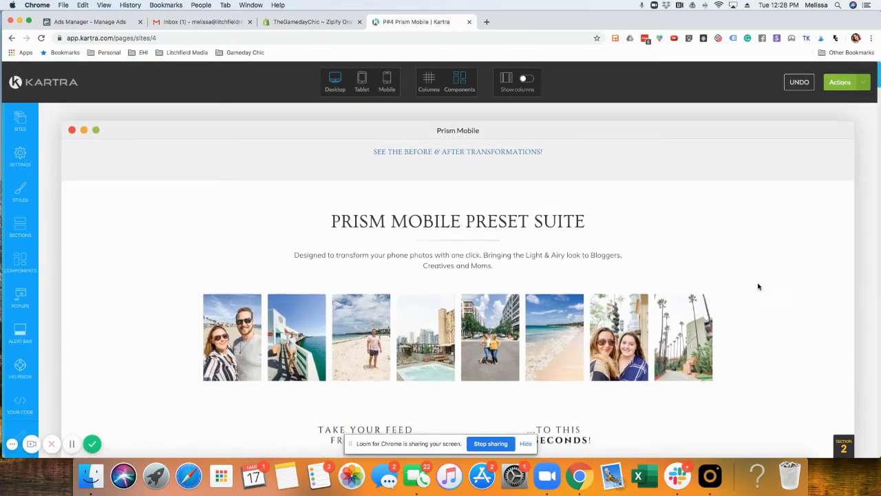
pyautogui.scroll(-3, 752, 308)
pyautogui.scroll(3, 785, 282)
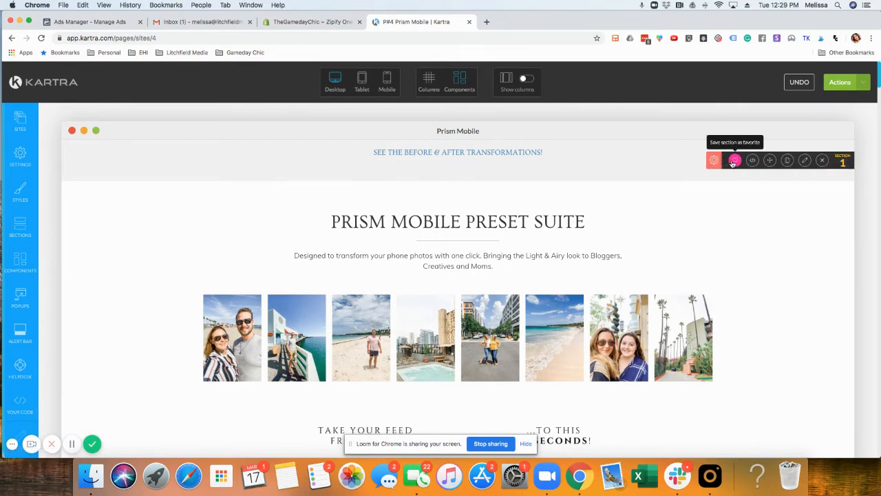
# Step: Save the preset suite section and the couple-photo section to favorite blocks
pyautogui.click(734, 160)
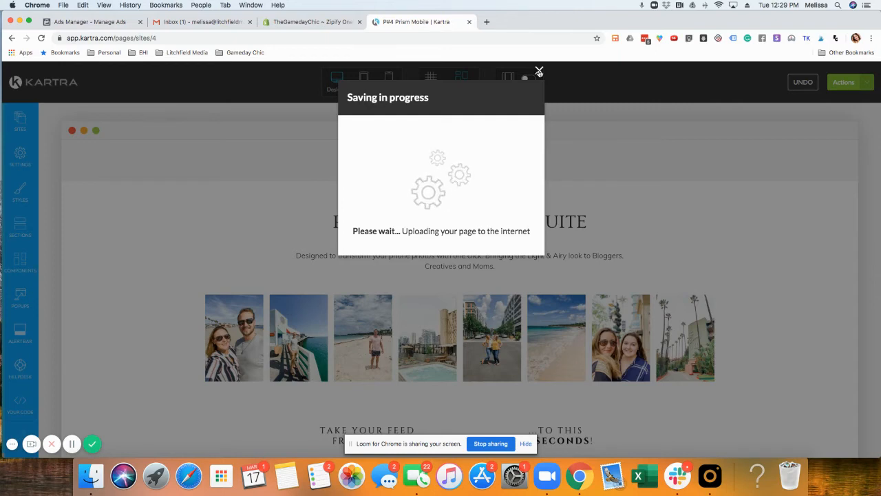
pyautogui.click(540, 71)
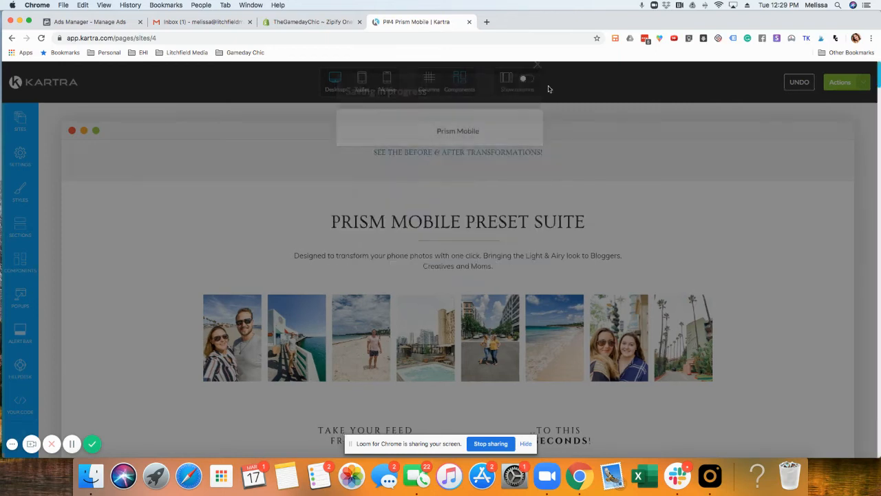
pyautogui.scroll(-5, 708, 177)
pyautogui.scroll(-8, 708, 178)
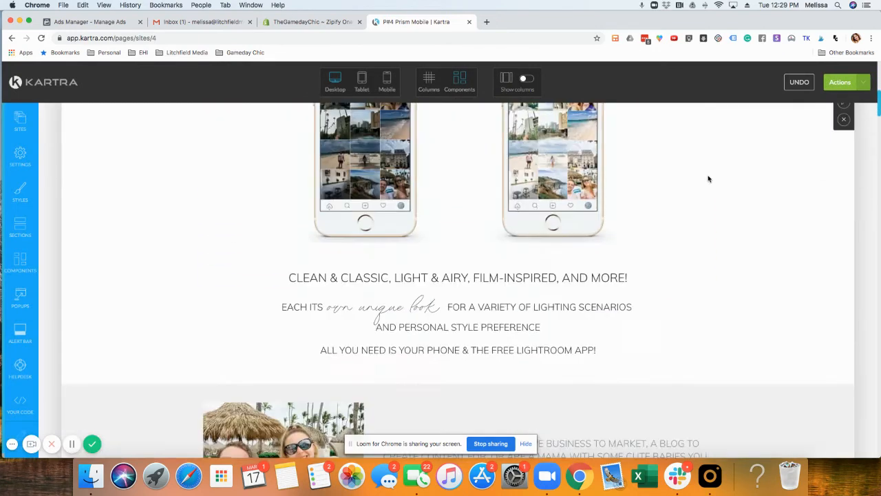
pyautogui.scroll(-4, 708, 178)
pyautogui.moveTo(457, 315)
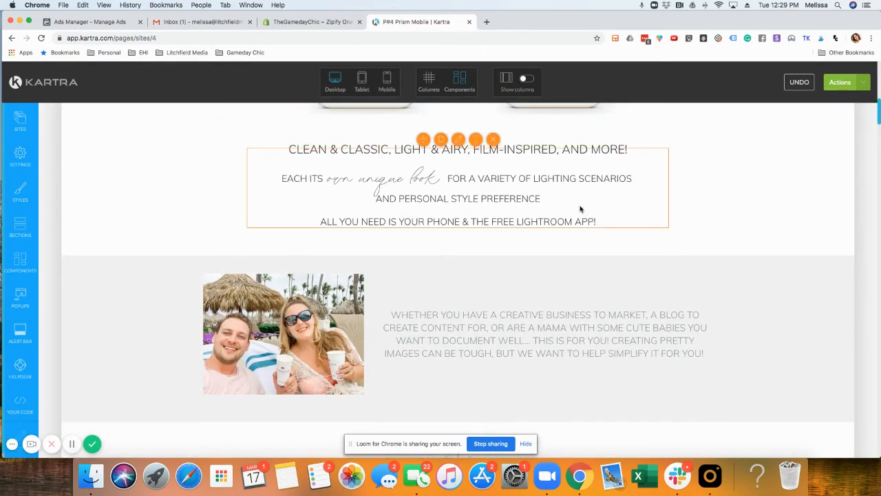
pyautogui.scroll(-5, 580, 209)
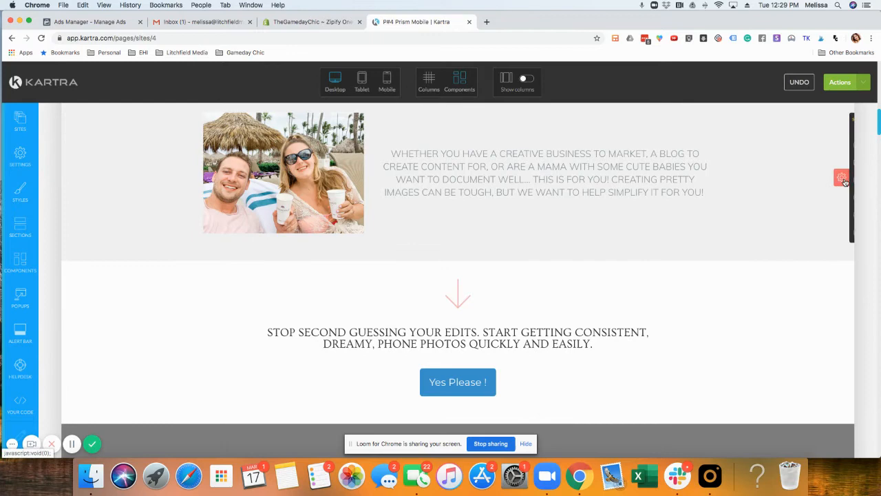
pyautogui.click(843, 145)
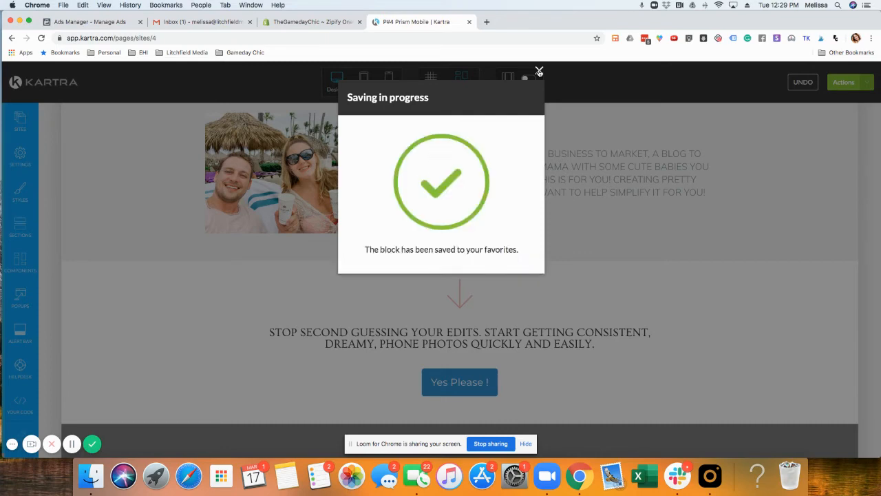
pyautogui.click(540, 71)
pyautogui.click(563, 159)
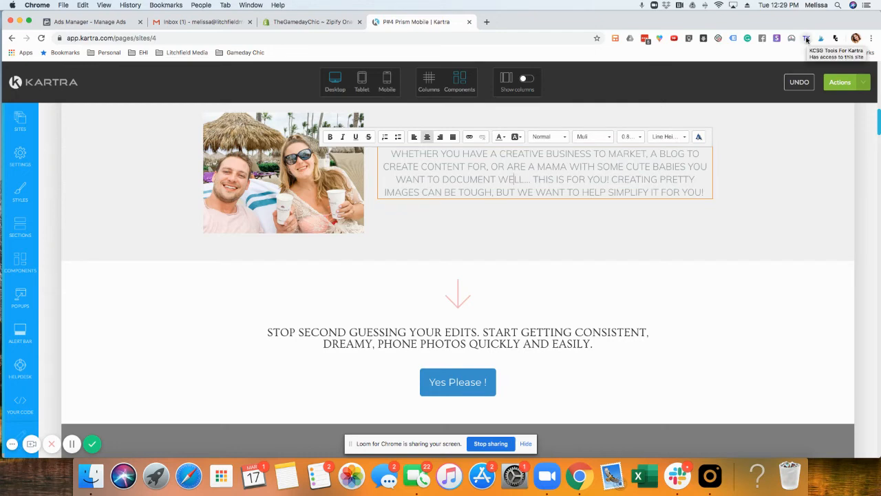
pyautogui.click(428, 339)
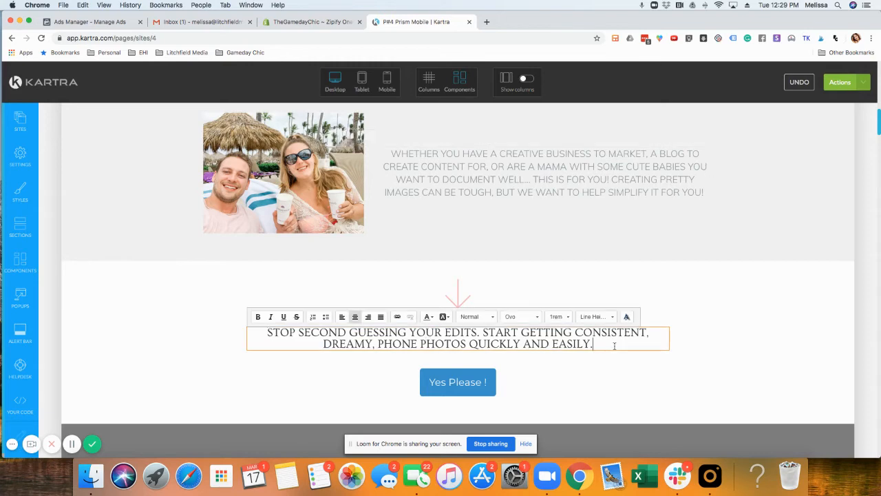
pyautogui.moveTo(447, 169)
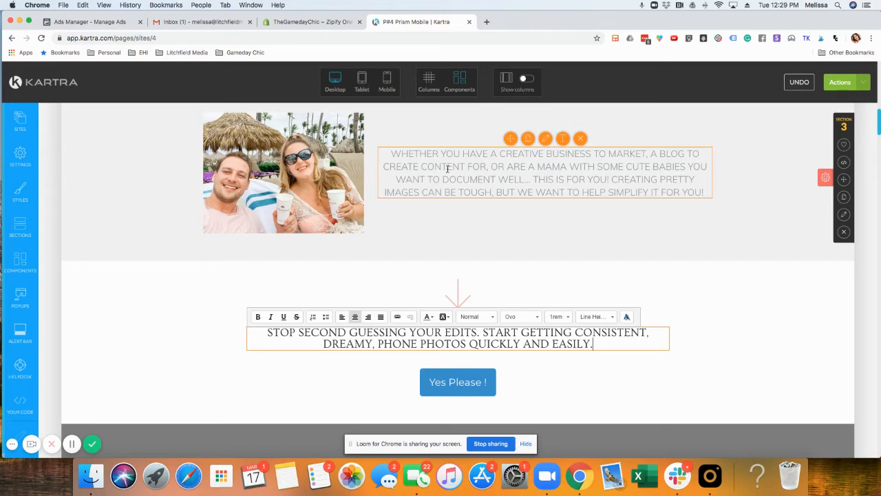
pyautogui.click(522, 160)
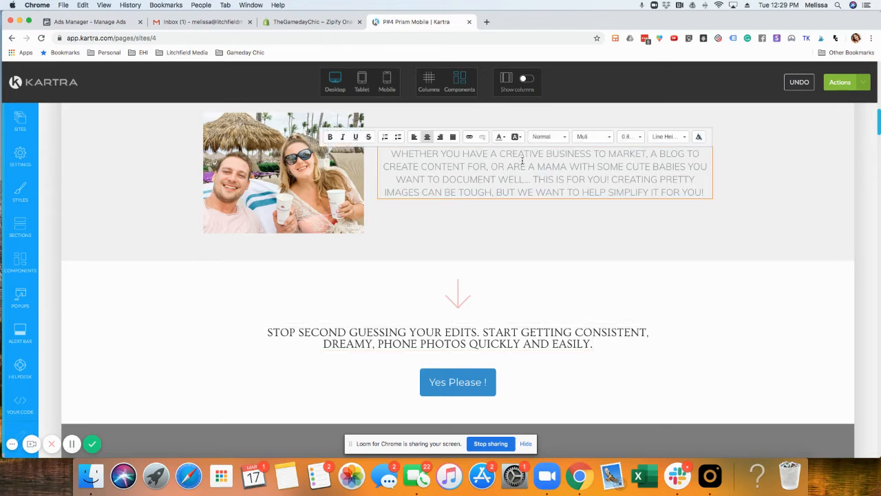
pyautogui.scroll(-5, 564, 183)
pyautogui.scroll(-1, 482, 207)
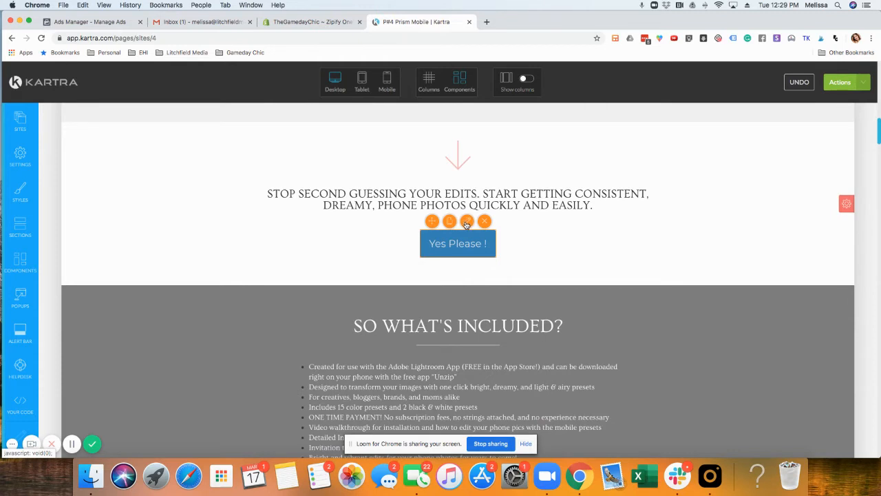
pyautogui.click(467, 222)
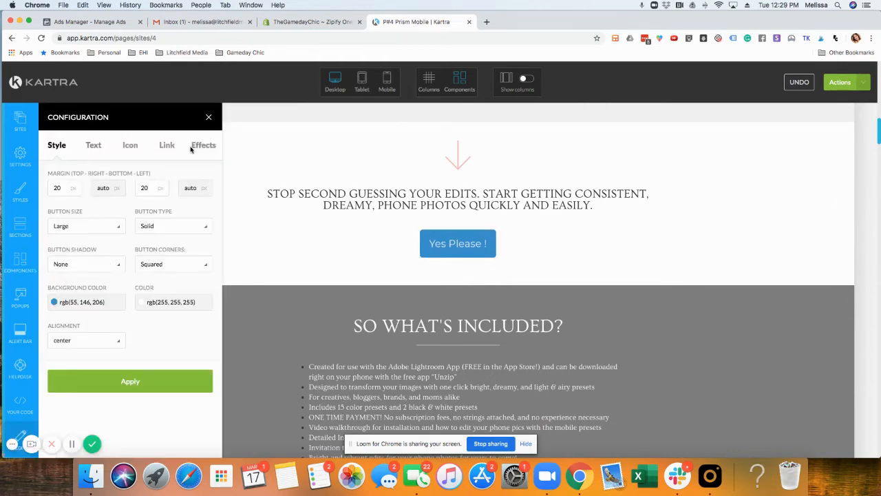
pyautogui.click(167, 145)
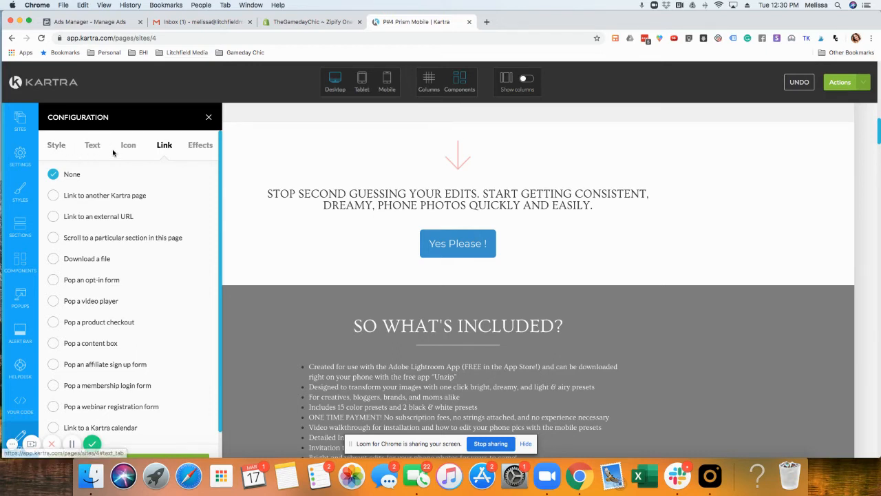
pyautogui.click(56, 145)
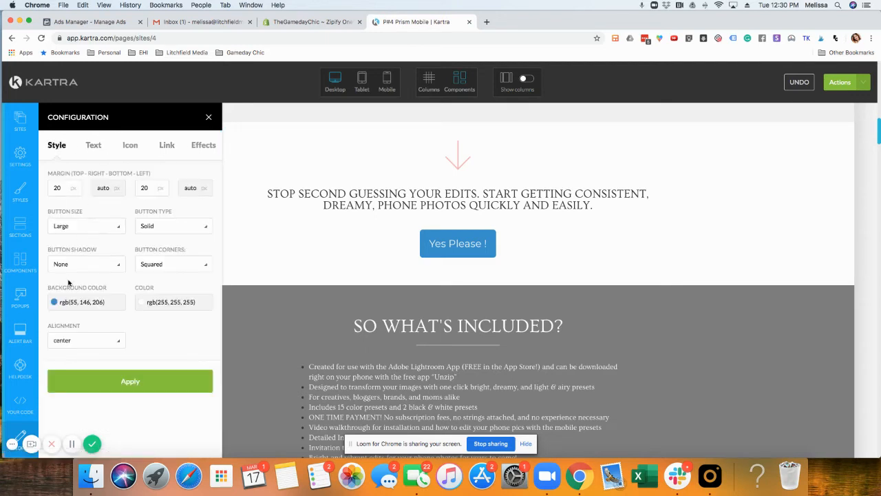
pyautogui.click(72, 342)
pyautogui.click(98, 376)
pyautogui.click(210, 120)
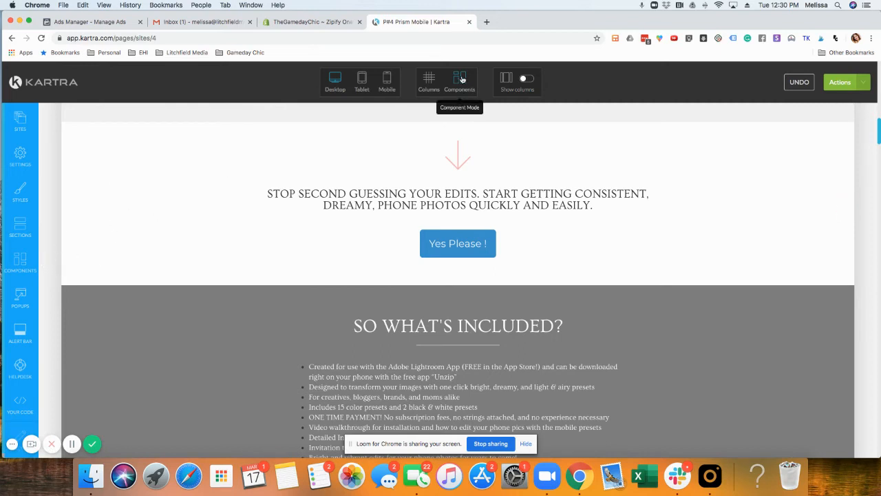
# Step: Browse the Components block templates, checking the Columns category and returning to the category list
pyautogui.click(20, 262)
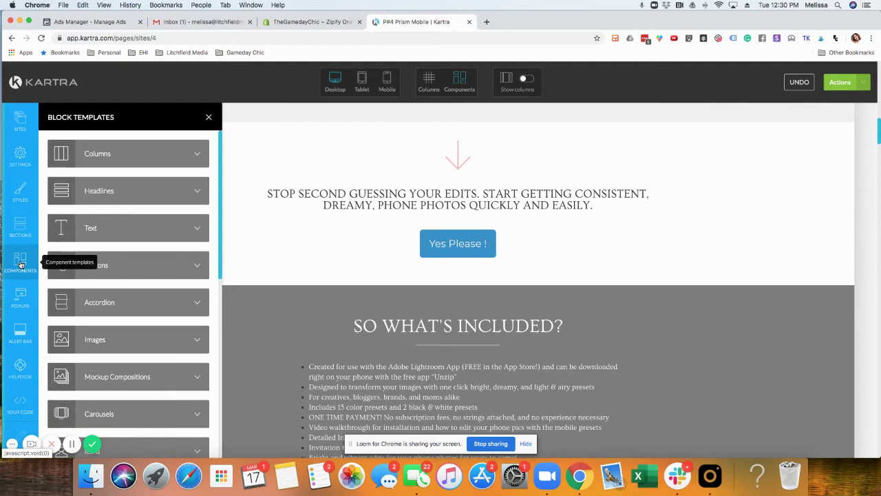
pyautogui.click(157, 153)
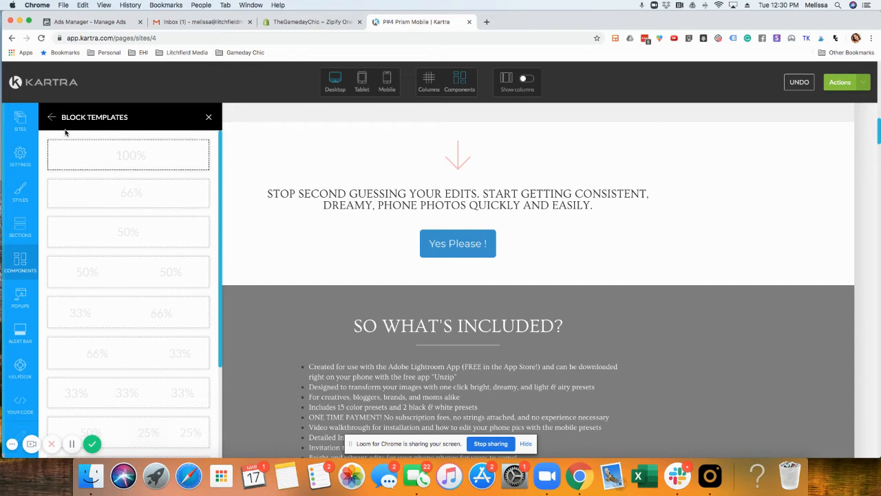
pyautogui.click(52, 117)
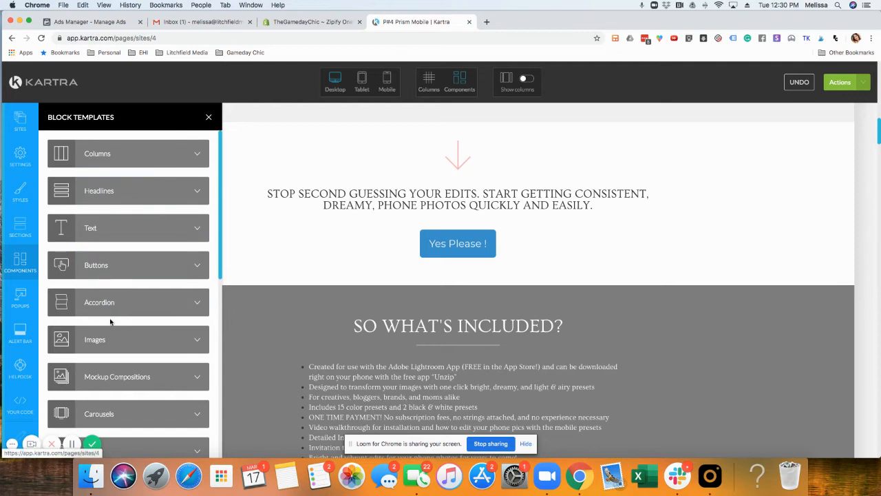
pyautogui.scroll(-3, 106, 275)
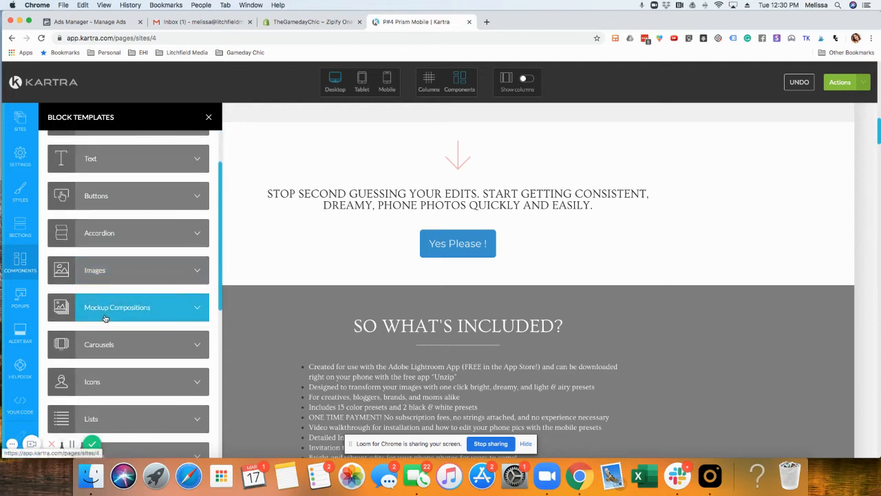
pyautogui.scroll(-2, 106, 317)
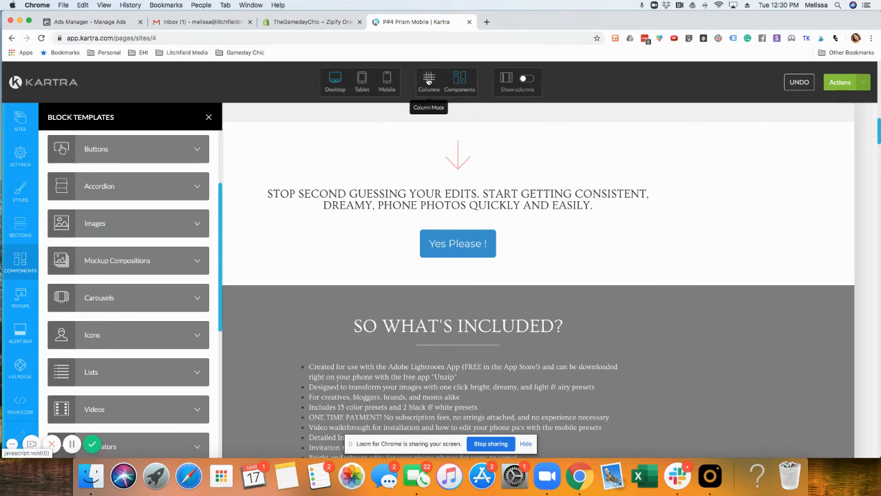
pyautogui.scroll(-2, 110, 296)
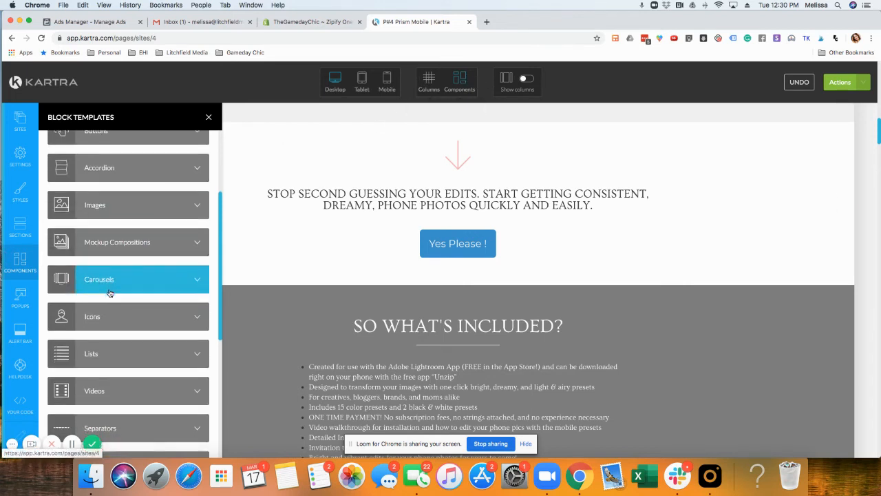
# Step: Browse Favorite Blocks, then add an Empty Section above the Stop Second Guessing headline
pyautogui.click(20, 227)
pyautogui.scroll(3, 110, 227)
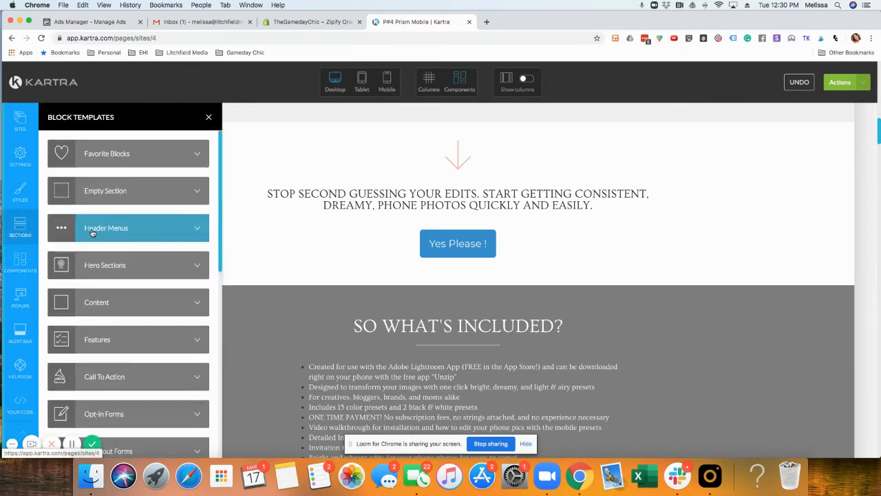
pyautogui.click(98, 157)
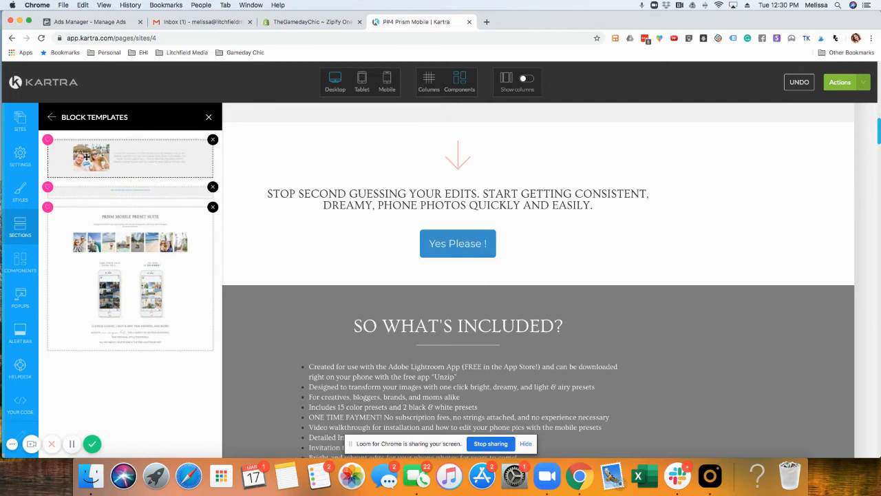
pyautogui.click(51, 117)
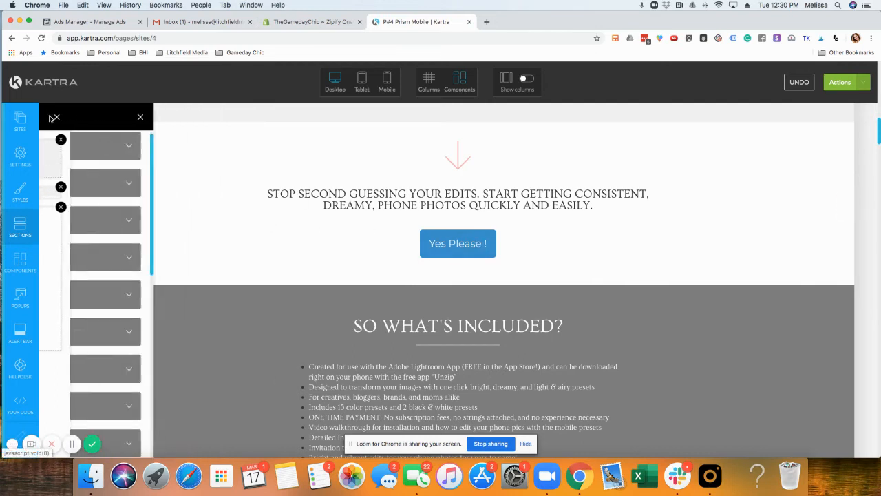
pyautogui.click(125, 186)
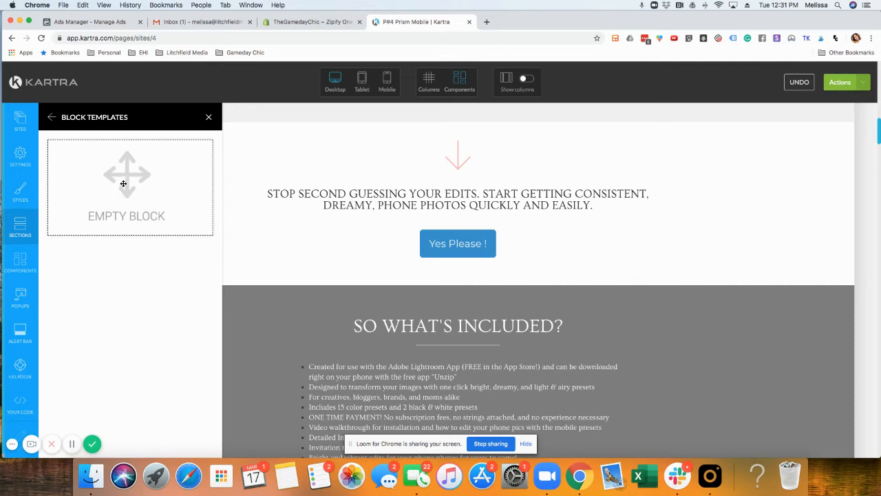
pyautogui.moveTo(130, 187)
pyautogui.moveTo(131, 178); pyautogui.dragTo(429, 174)
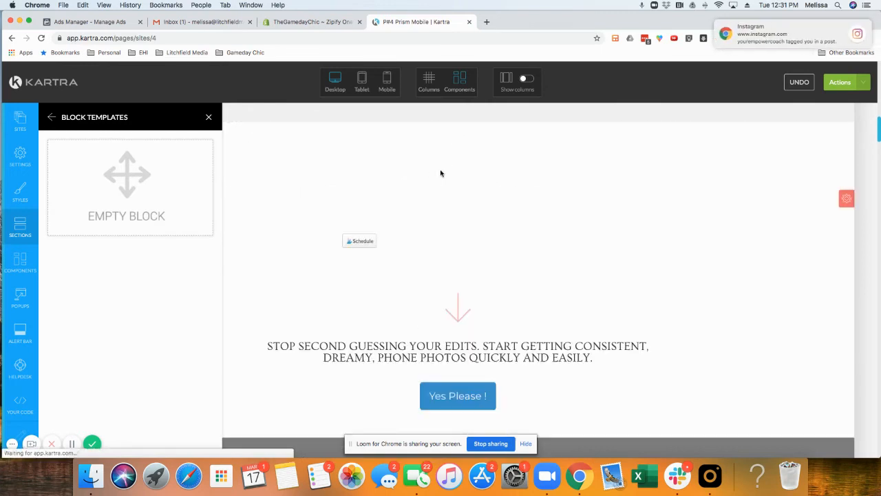
# Step: Place a 100% full-width column layout in the new empty section
pyautogui.click(52, 117)
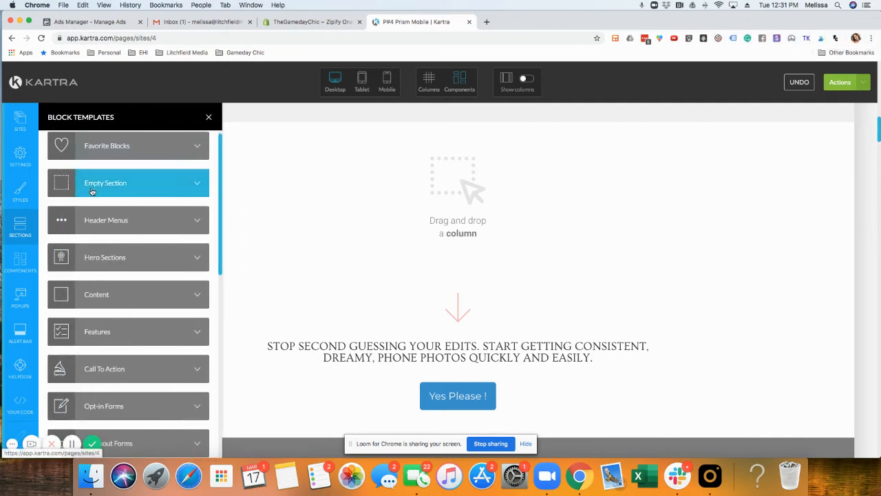
pyautogui.click(19, 263)
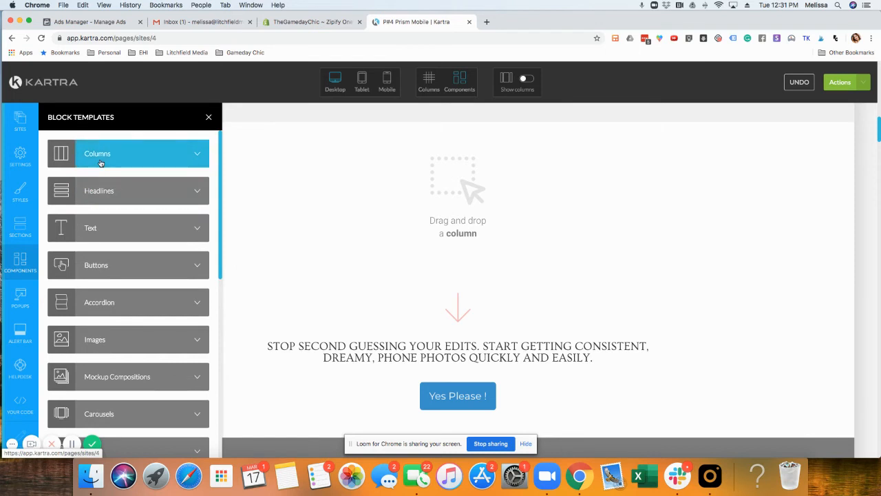
pyautogui.click(100, 155)
pyautogui.moveTo(109, 159); pyautogui.dragTo(394, 190)
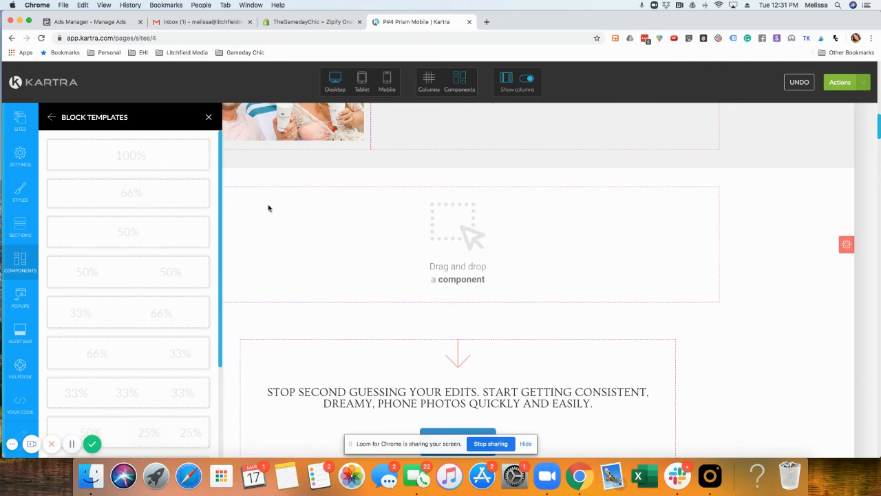
# Step: Add a copy of the favorite photo-and-text block to the page
pyautogui.click(21, 230)
pyautogui.click(117, 151)
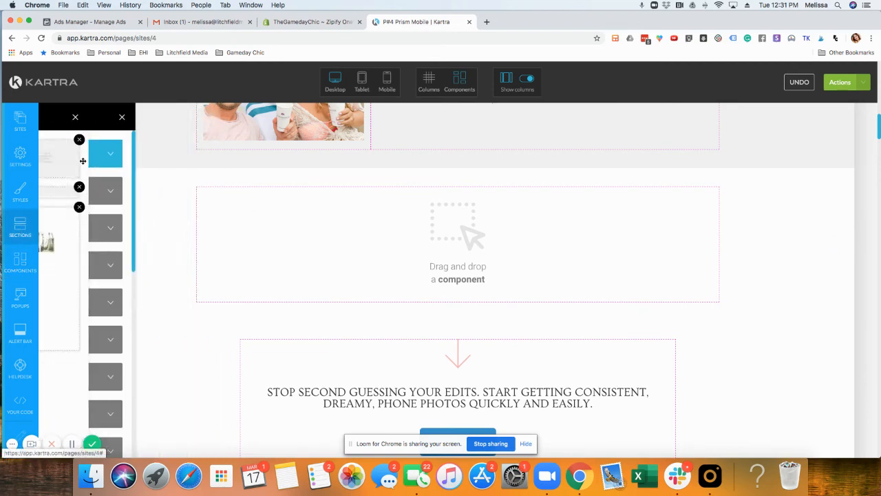
pyautogui.moveTo(91, 160); pyautogui.dragTo(427, 227)
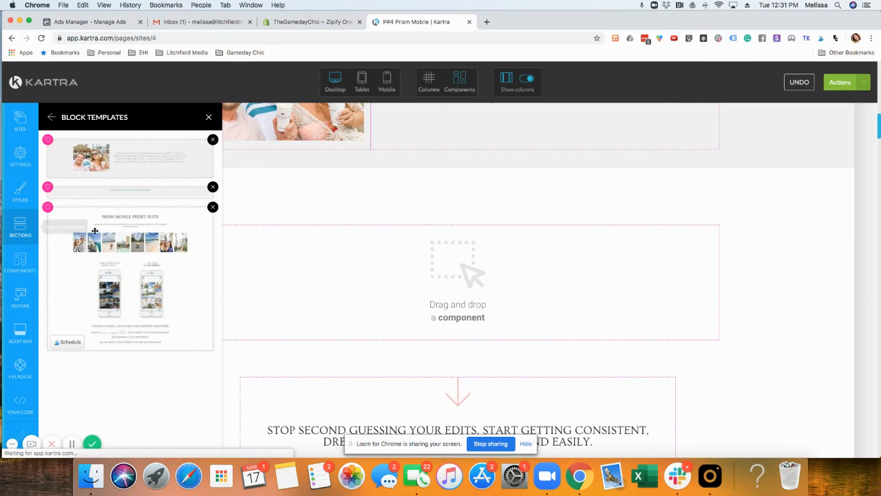
pyautogui.scroll(-4, 474, 258)
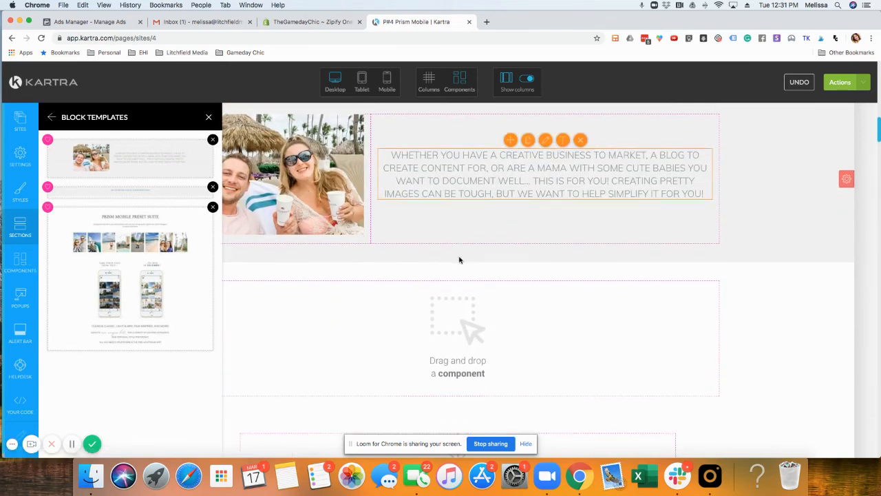
pyautogui.scroll(-3, 458, 257)
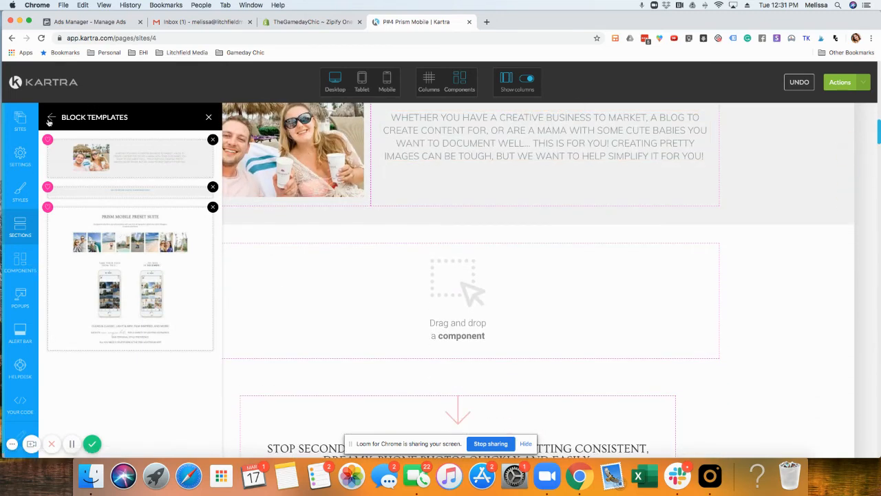
# Step: Close the block templates library and delete the empty column section
pyautogui.click(51, 117)
pyautogui.click(20, 262)
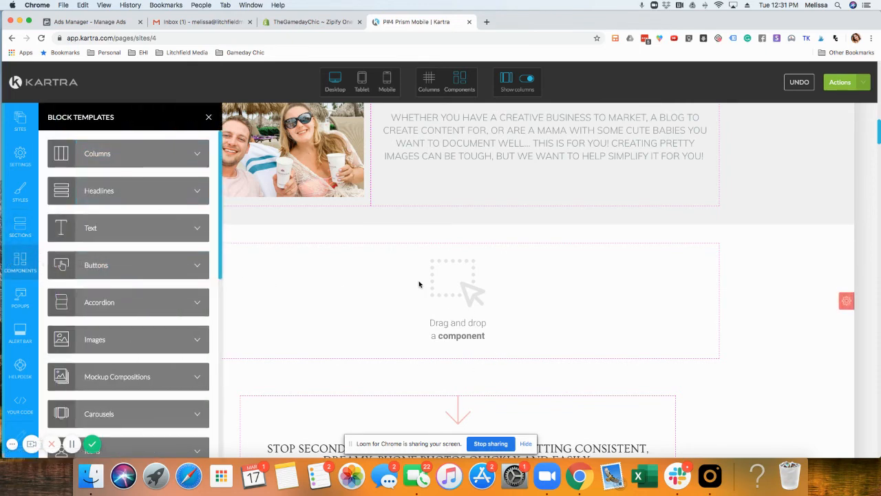
pyautogui.click(209, 118)
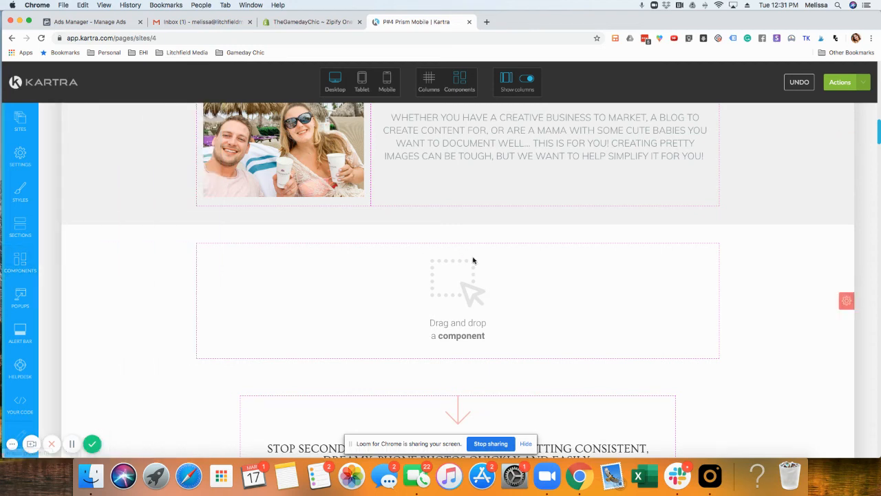
pyautogui.click(847, 304)
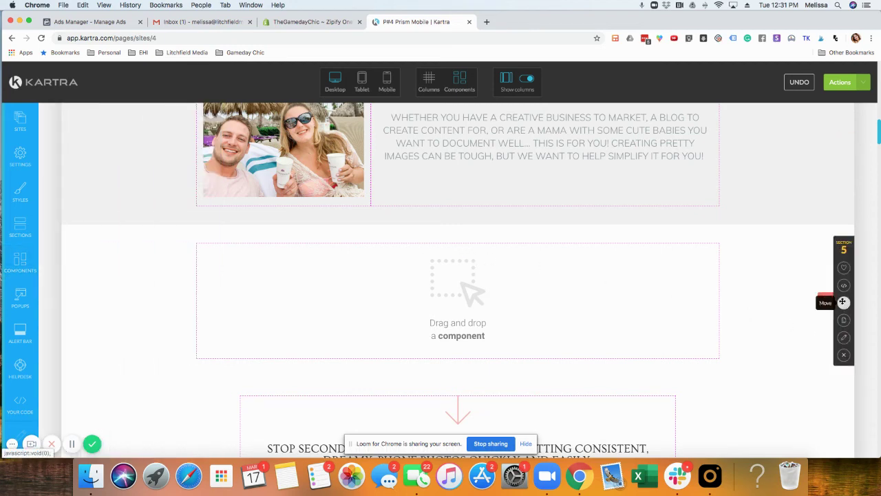
pyautogui.click(846, 357)
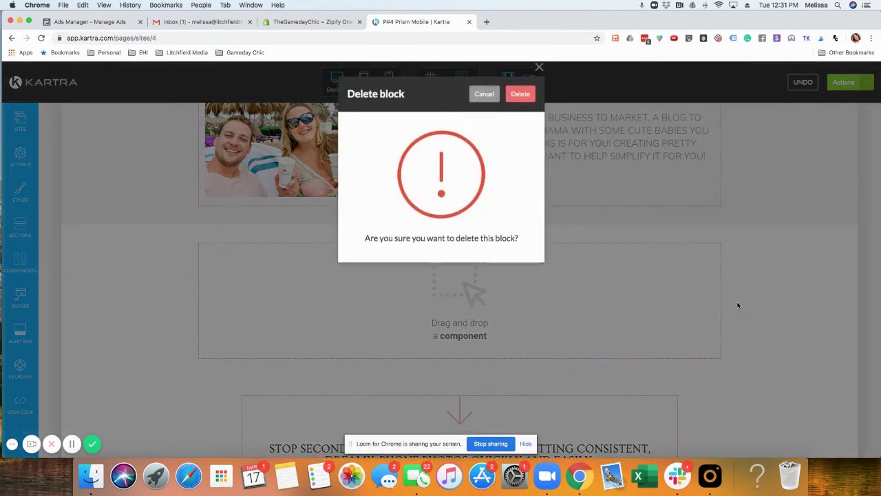
pyautogui.click(521, 94)
pyautogui.scroll(2, 637, 201)
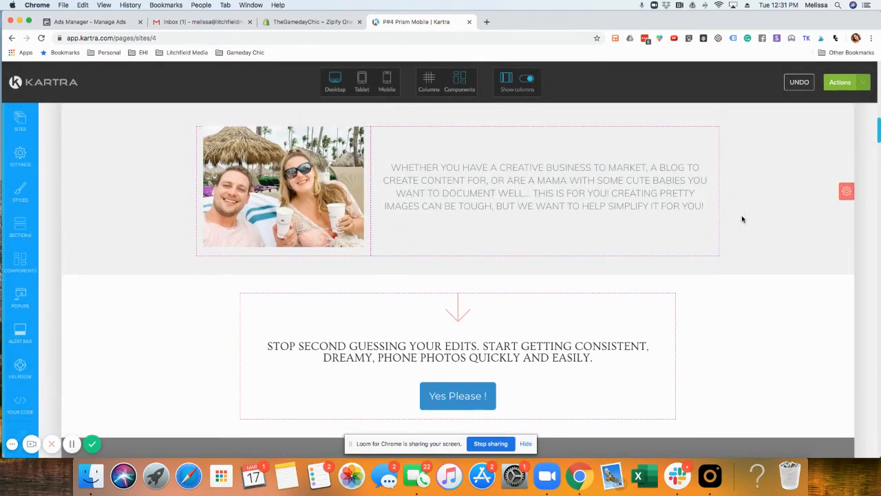
pyautogui.scroll(3, 742, 219)
pyautogui.scroll(-2, 744, 221)
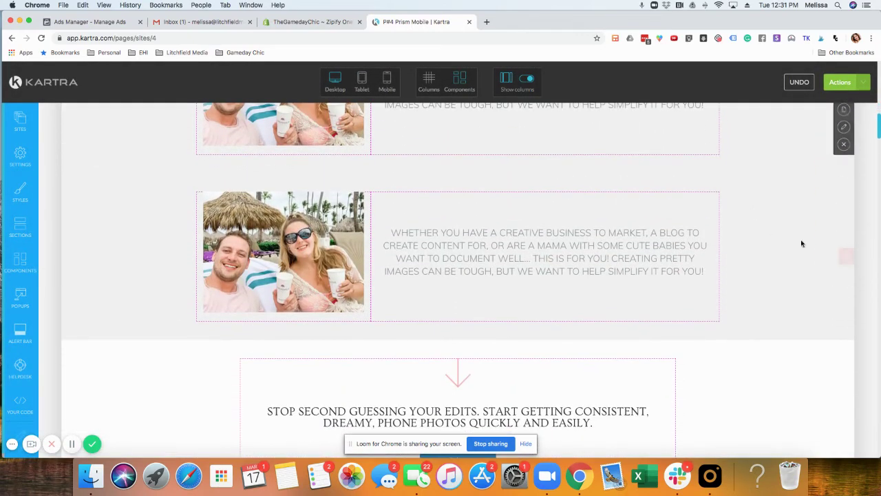
# Step: Delete the duplicate photo-and-text block, leaving one above the headline
pyautogui.click(843, 257)
pyautogui.click(845, 312)
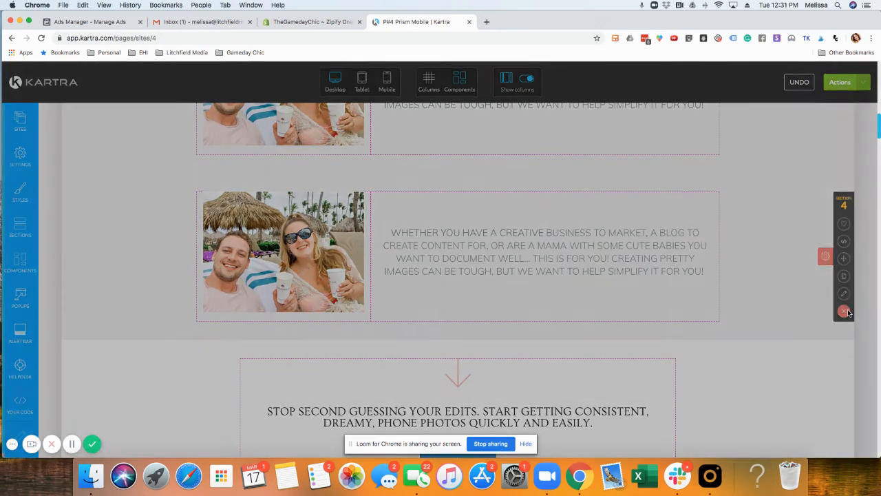
pyautogui.click(522, 101)
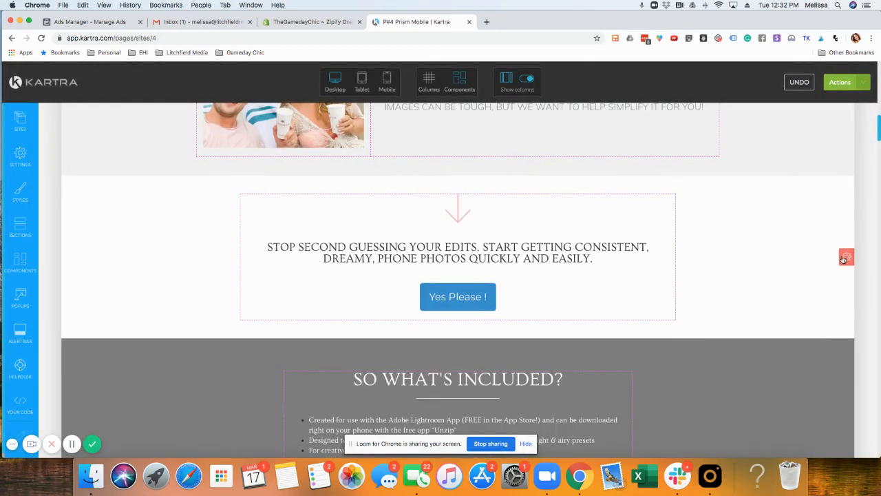
# Step: Save the photo-and-text section as a favorite block and dismiss the confirmation
pyautogui.click(847, 256)
pyautogui.click(845, 225)
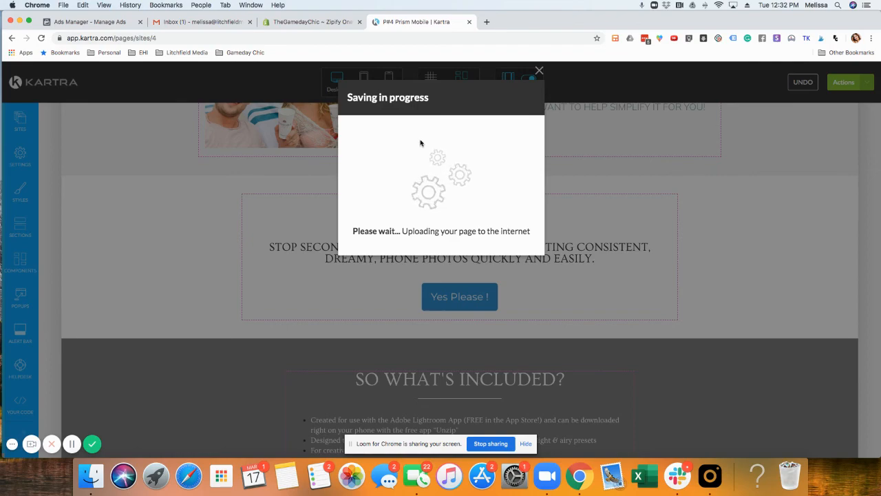
pyautogui.click(540, 71)
pyautogui.scroll(-5, 711, 206)
pyautogui.scroll(-5, 711, 206)
pyautogui.scroll(-5, 711, 205)
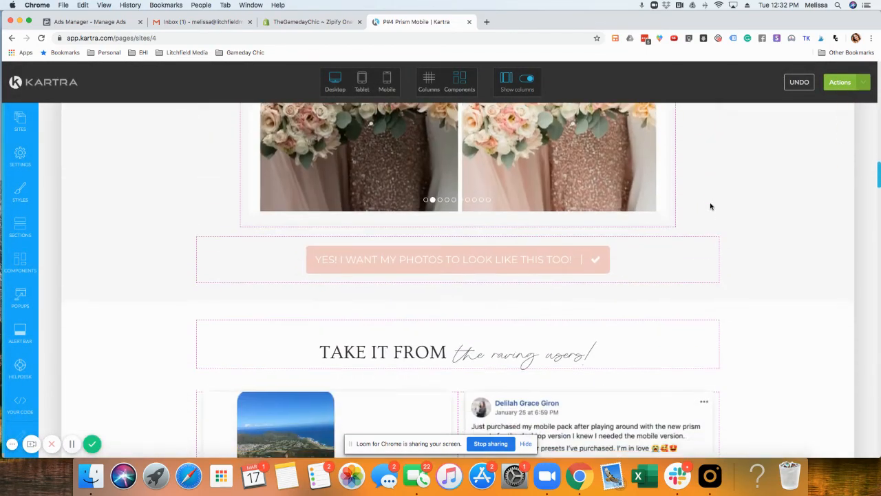
pyautogui.scroll(-4, 711, 206)
pyautogui.scroll(-3, 711, 206)
pyautogui.scroll(-5, 712, 206)
pyautogui.scroll(-5, 711, 206)
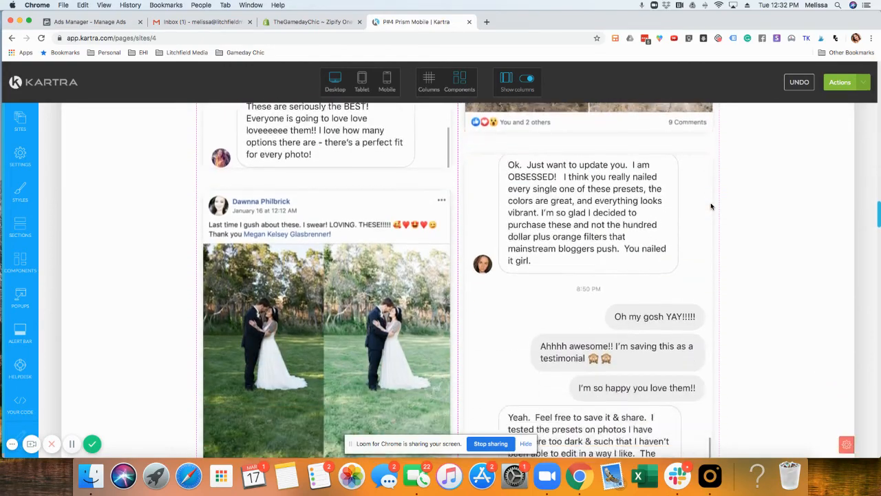
pyautogui.scroll(-3, 711, 206)
pyautogui.scroll(-2, 711, 206)
pyautogui.scroll(5, 578, 219)
pyautogui.scroll(3, 578, 219)
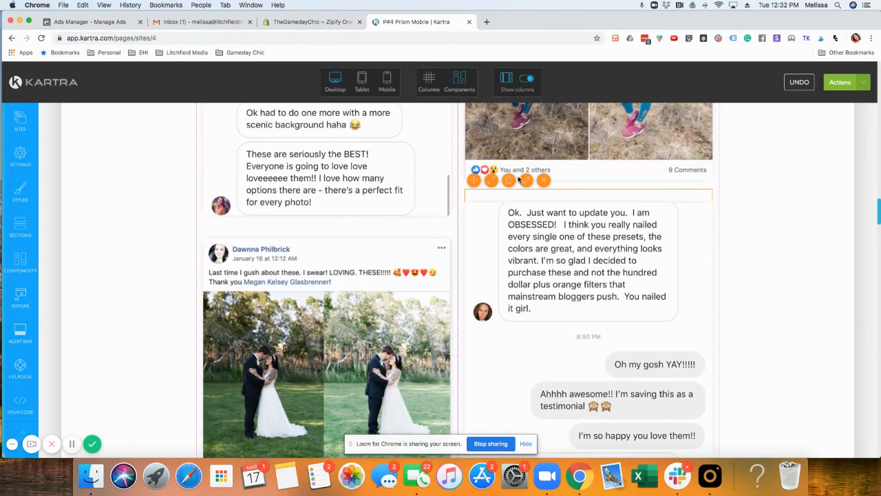
# Step: Review a testimonial image's configuration panel without changing anything
pyautogui.click(526, 181)
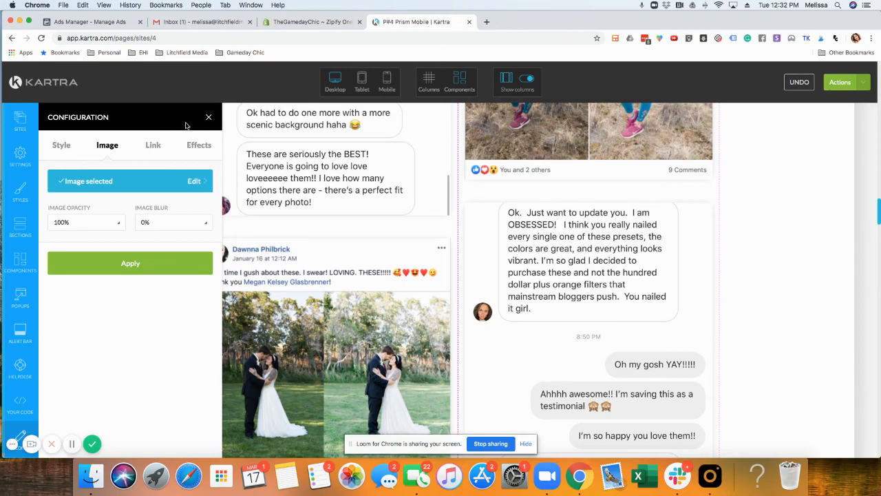
pyautogui.click(209, 120)
pyautogui.scroll(-5, 157, 219)
pyautogui.scroll(-5, 157, 219)
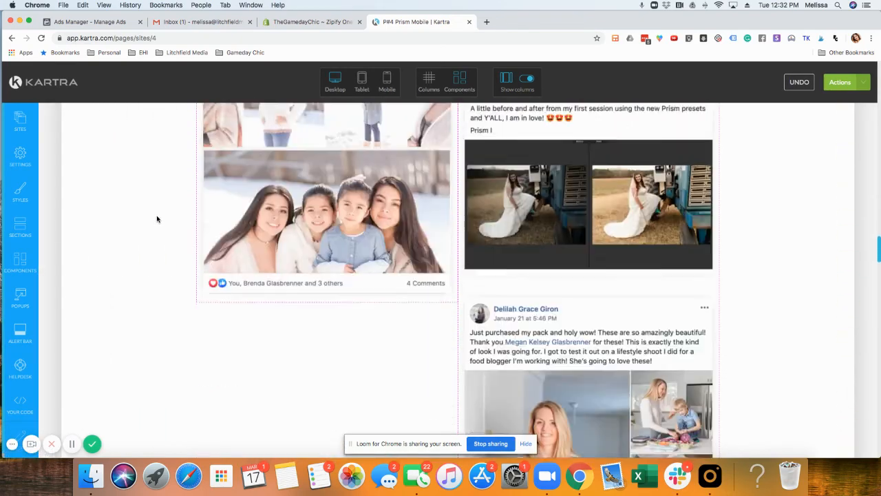
pyautogui.scroll(-5, 157, 219)
pyautogui.scroll(-5, 157, 219)
pyautogui.scroll(-10, 157, 219)
pyautogui.scroll(-10, 157, 219)
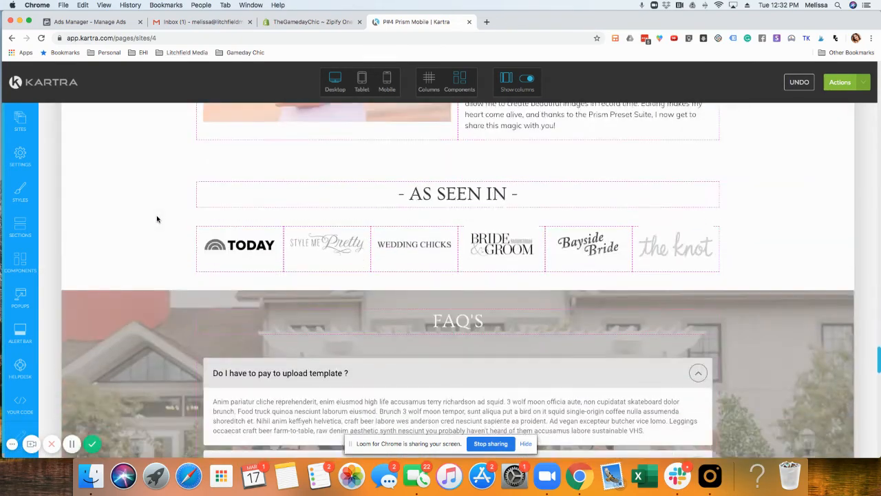
pyautogui.scroll(-8, 157, 219)
pyautogui.scroll(-8, 157, 219)
pyautogui.scroll(-6, 157, 219)
pyautogui.scroll(-5, 157, 219)
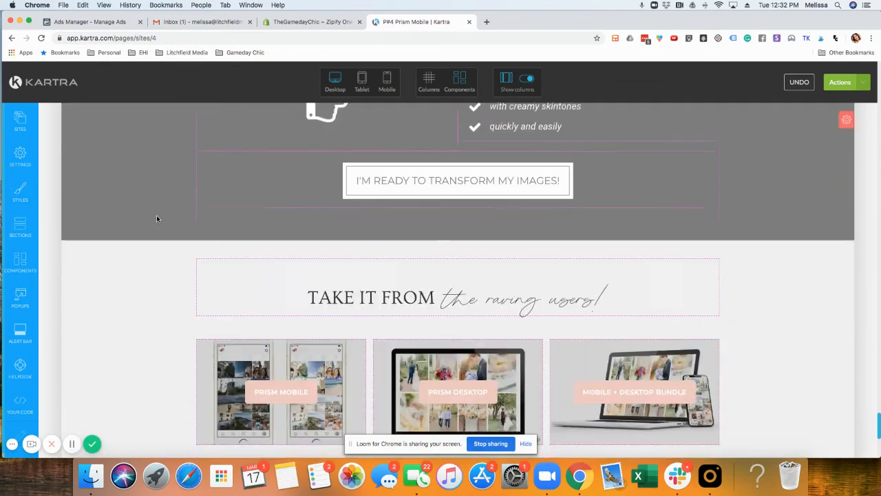
pyautogui.scroll(-8, 157, 219)
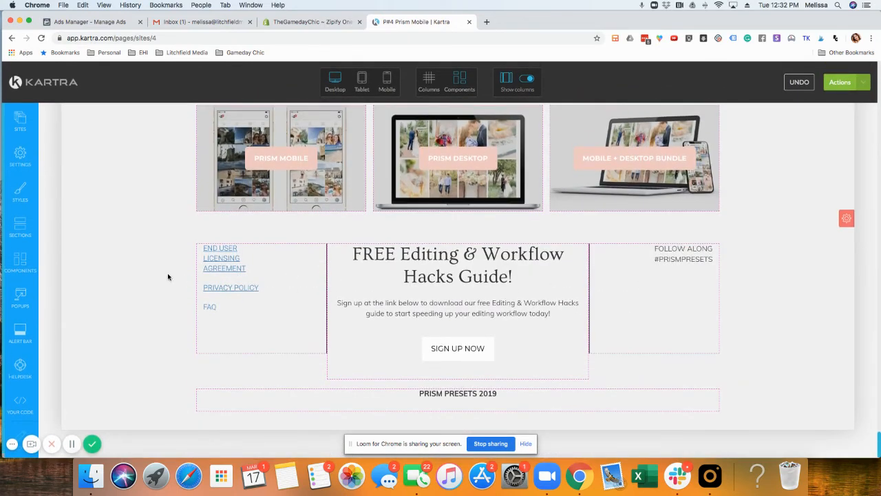
pyautogui.scroll(3, 138, 272)
pyautogui.scroll(2, 103, 269)
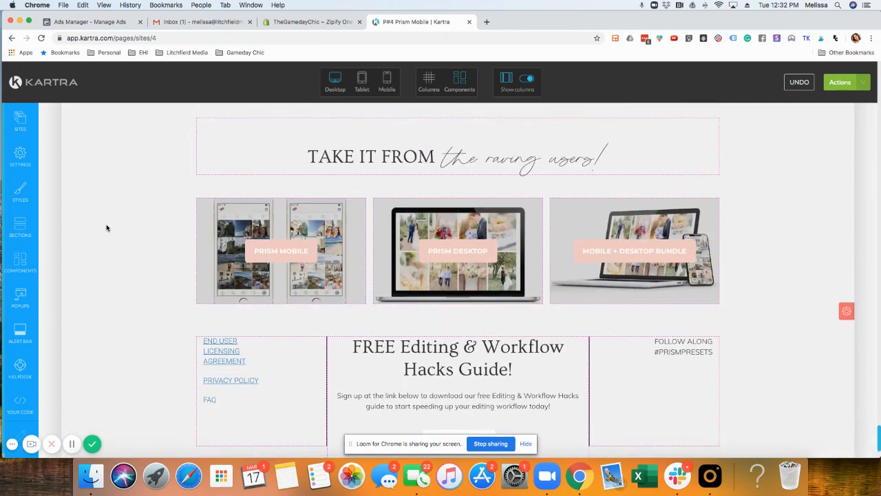
pyautogui.scroll(-3, 131, 228)
pyautogui.scroll(-1, 138, 226)
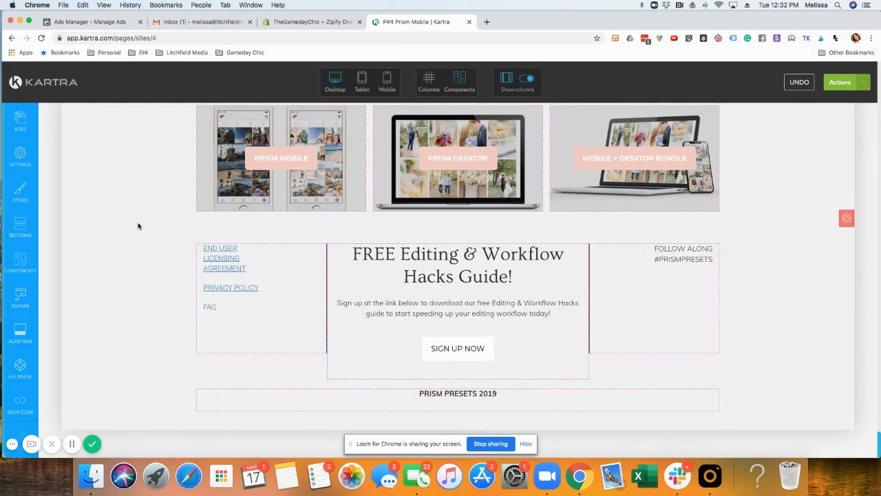
pyautogui.scroll(5, 135, 261)
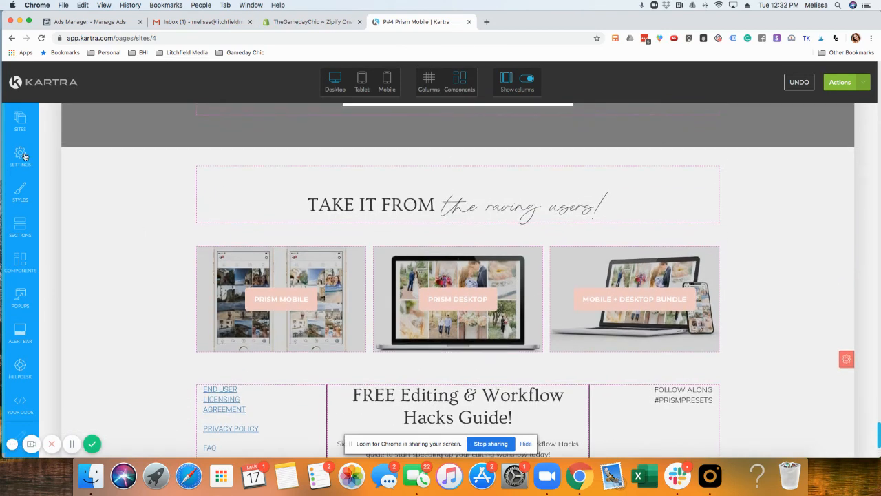
# Step: Review the page's SEO parameters, tracking code (incl. Facebook Ads field) and visitor tag settings
pyautogui.click(20, 154)
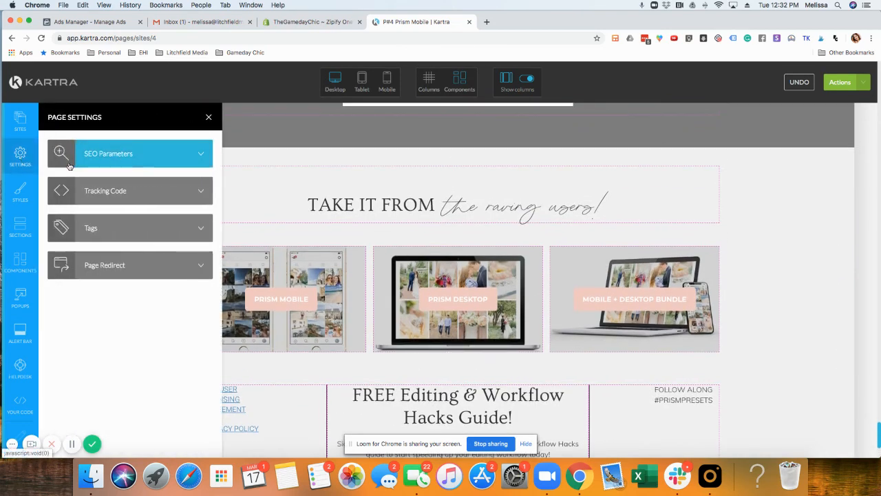
pyautogui.click(117, 159)
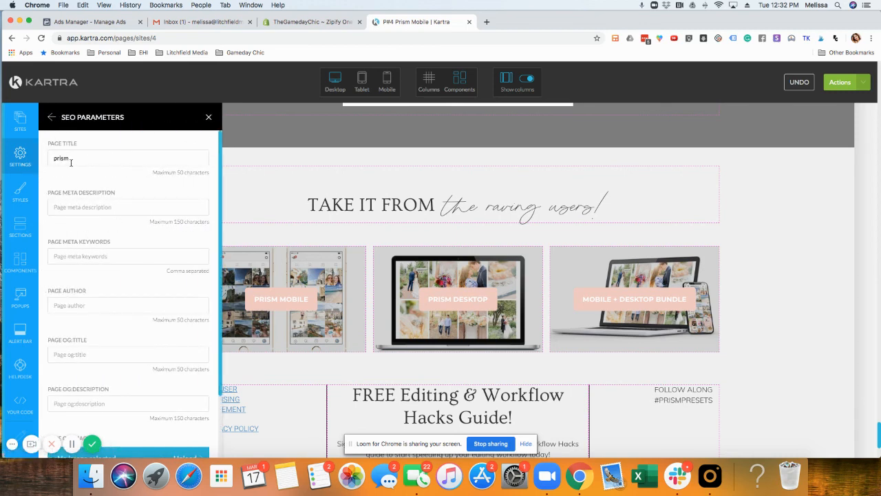
pyautogui.click(53, 118)
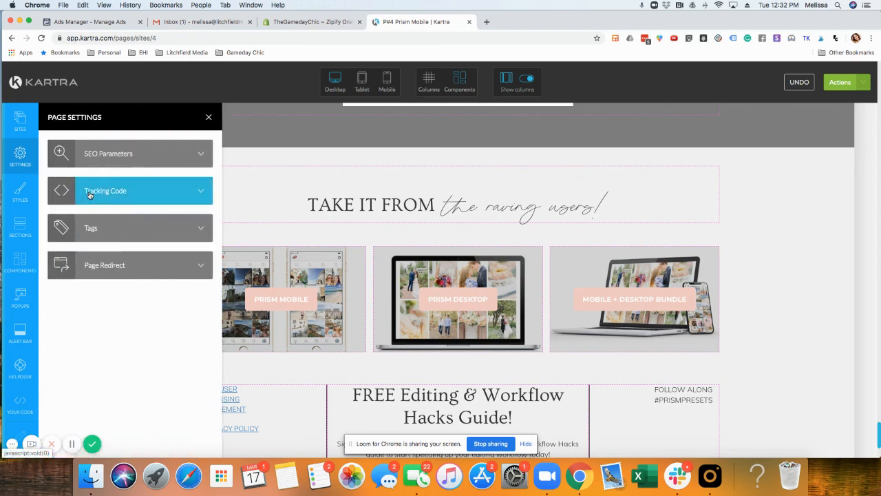
pyautogui.click(89, 195)
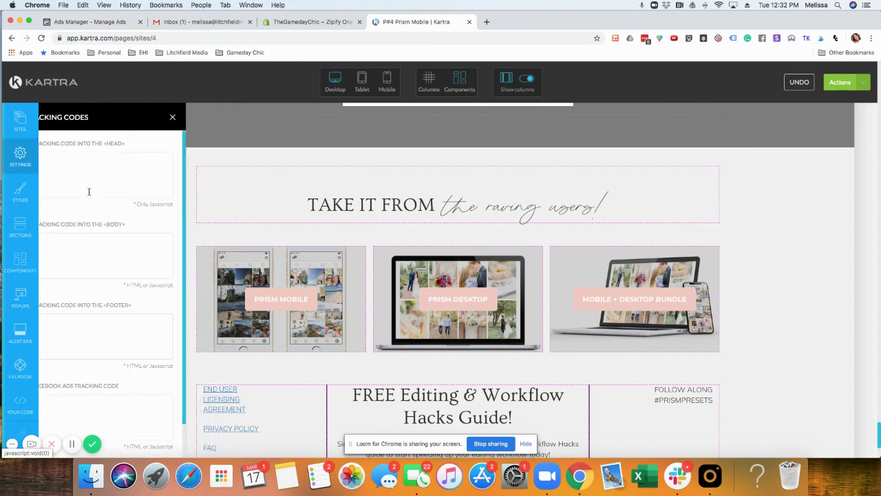
pyautogui.click(64, 403)
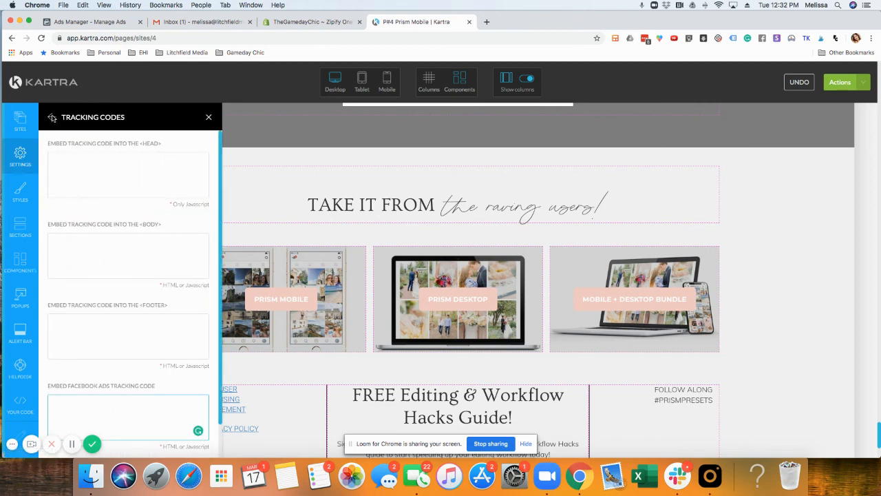
pyautogui.click(52, 117)
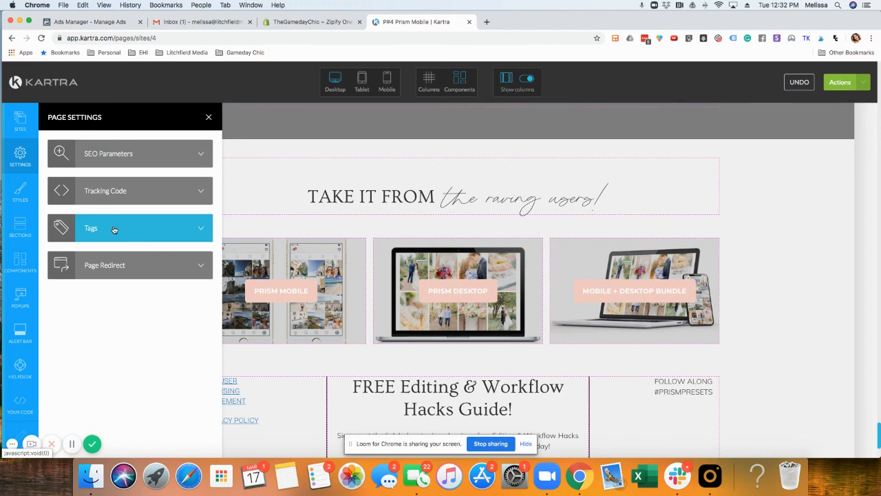
pyautogui.click(114, 229)
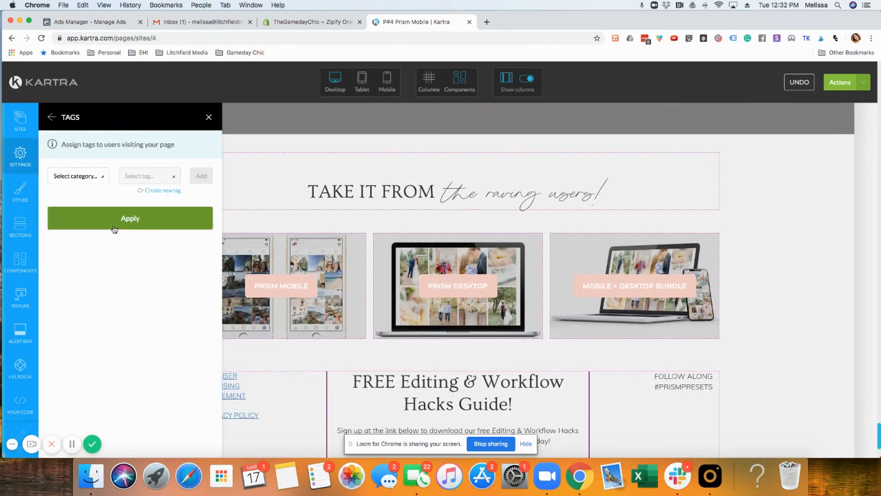
pyautogui.click(52, 119)
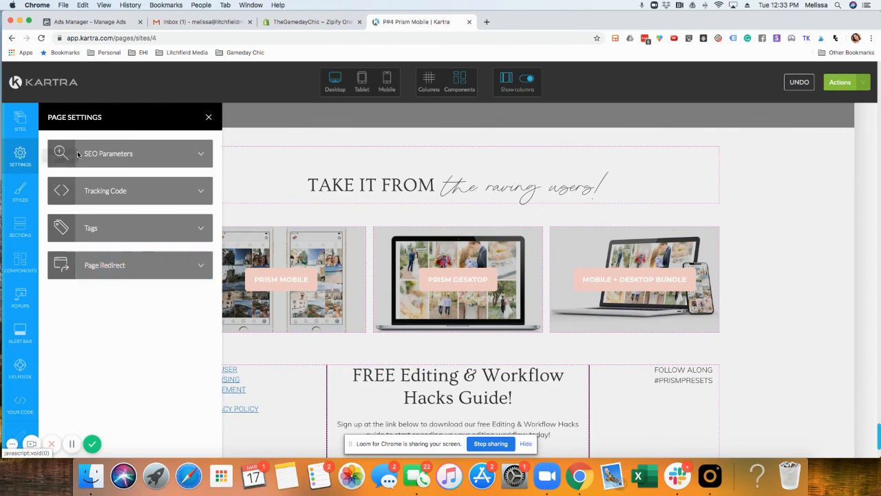
# Step: Apply the SEO parameters and close the settings panel
pyautogui.click(100, 155)
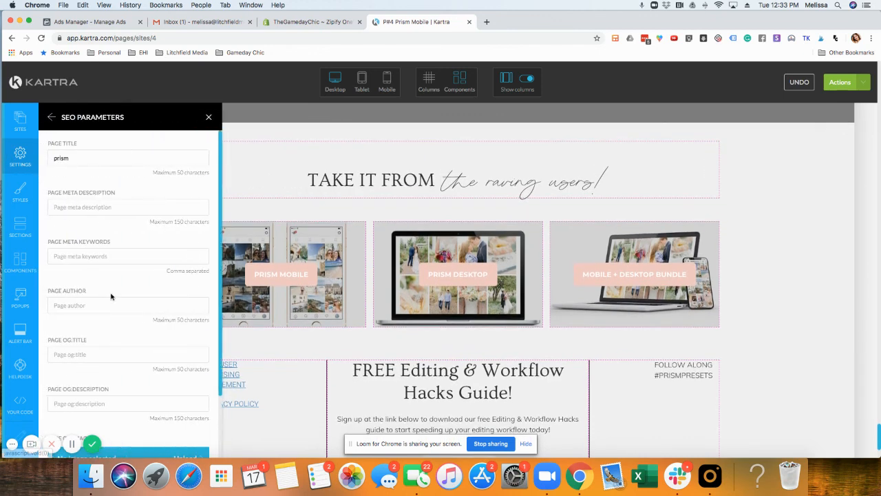
pyautogui.scroll(-5, 113, 288)
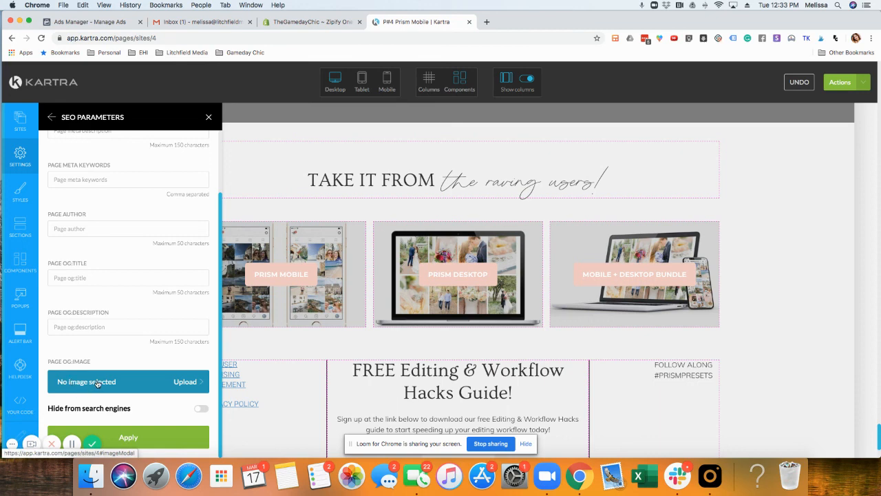
pyautogui.scroll(-3, 468, 276)
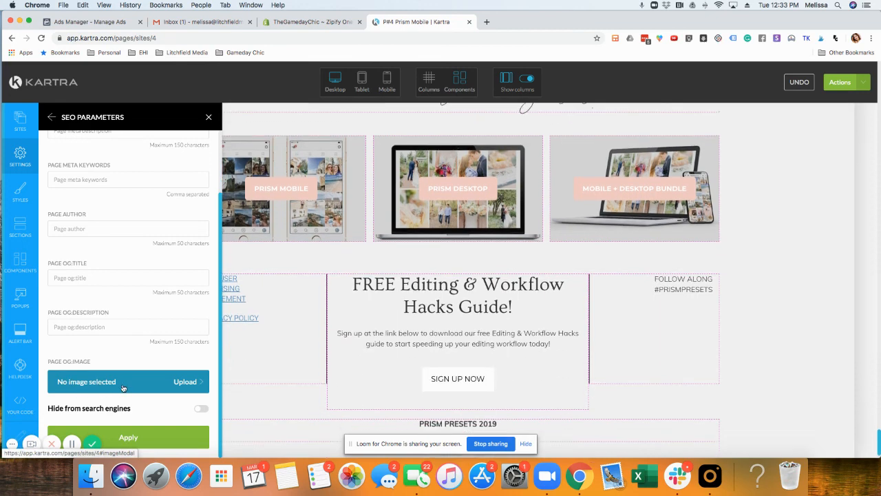
pyautogui.click(127, 438)
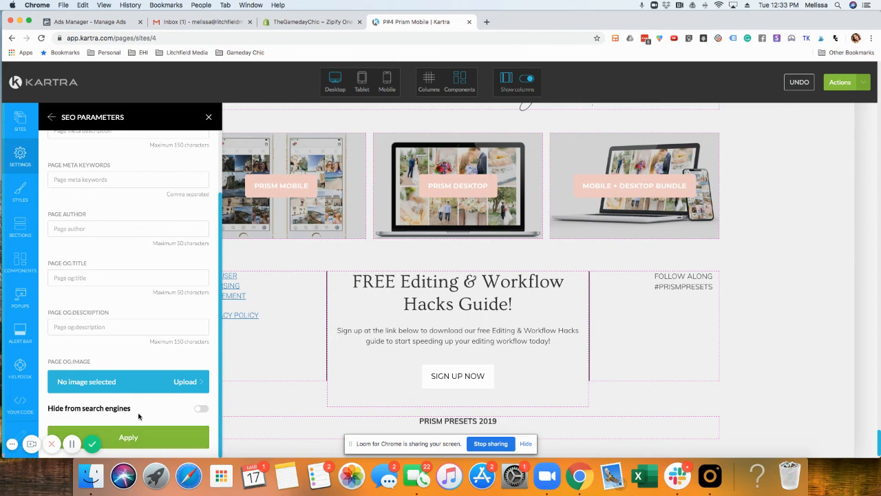
pyautogui.click(209, 117)
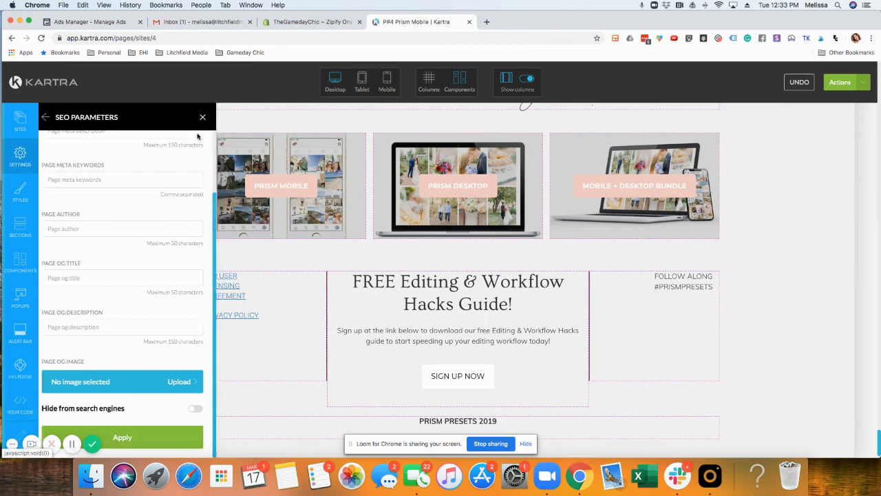
# Step: Save the page's progress via the Actions menu
pyautogui.click(860, 83)
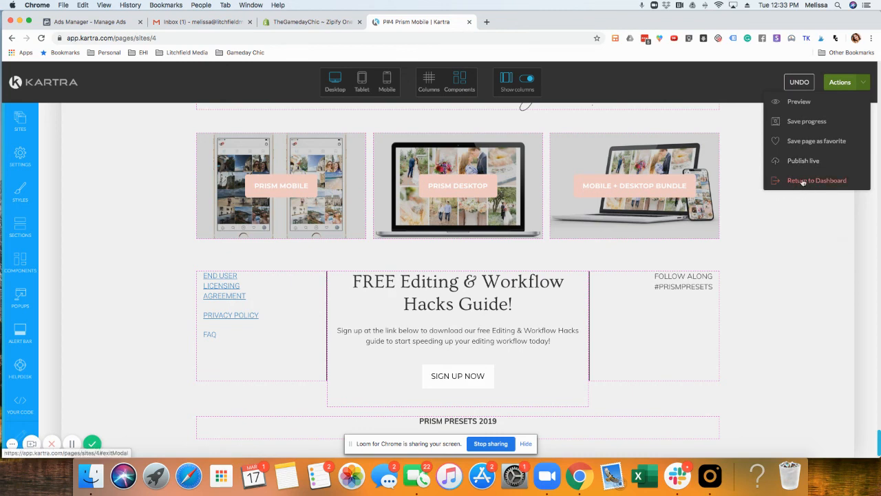
pyautogui.click(805, 122)
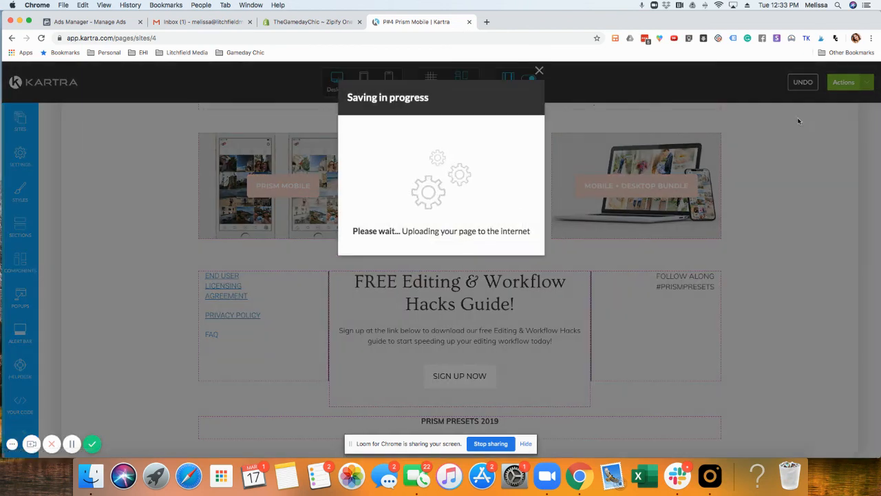